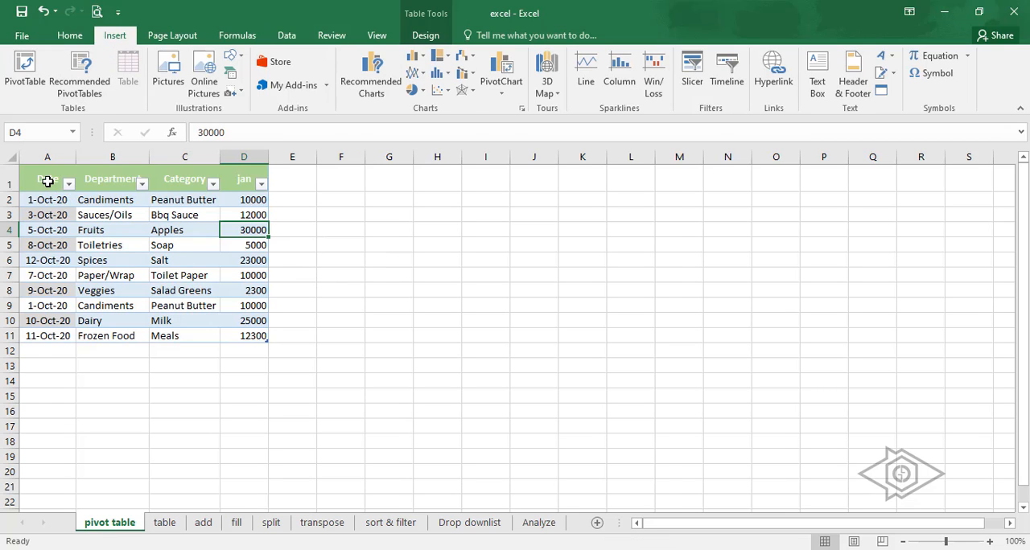
# - Create a PivotTable from Table14 on the existing worksheet, with its location at cell G3
pyautogui.click(48, 181)
pyautogui.click(24, 73)
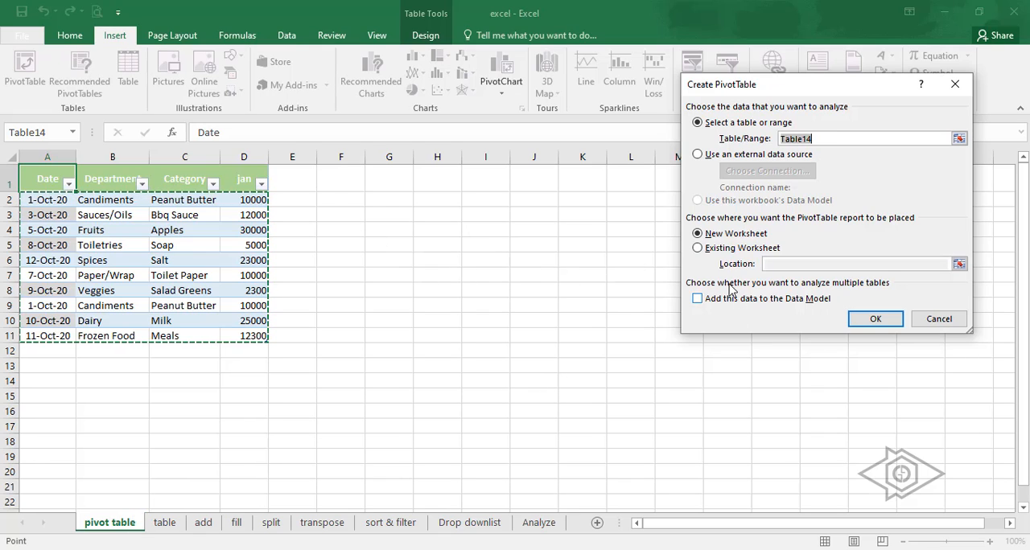
pyautogui.click(700, 250)
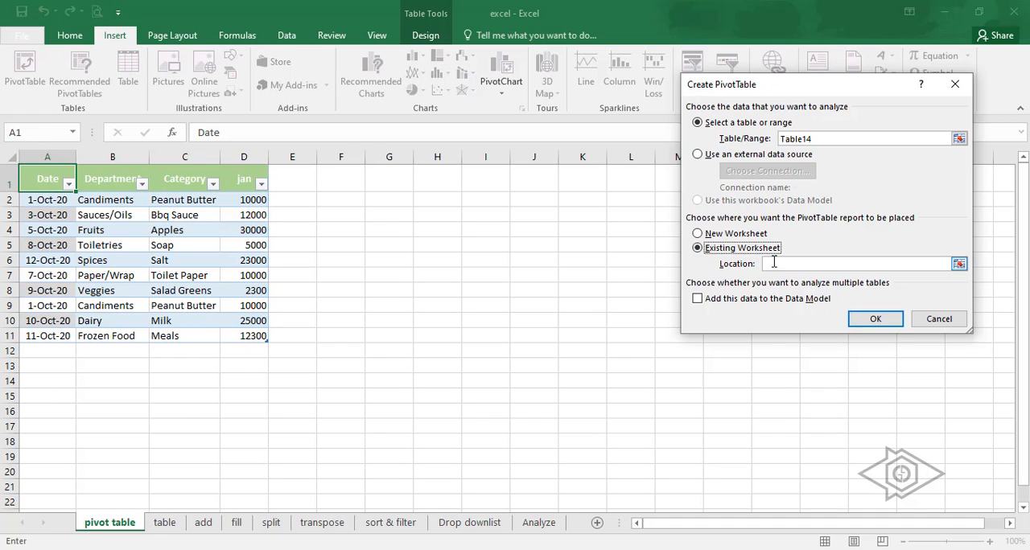
pyautogui.click(380, 214)
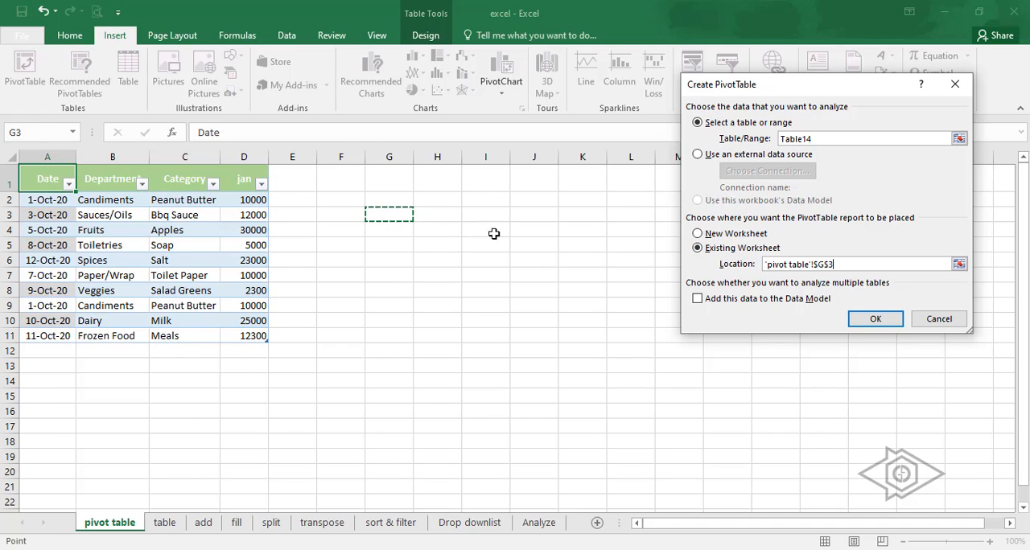
pyautogui.click(875, 319)
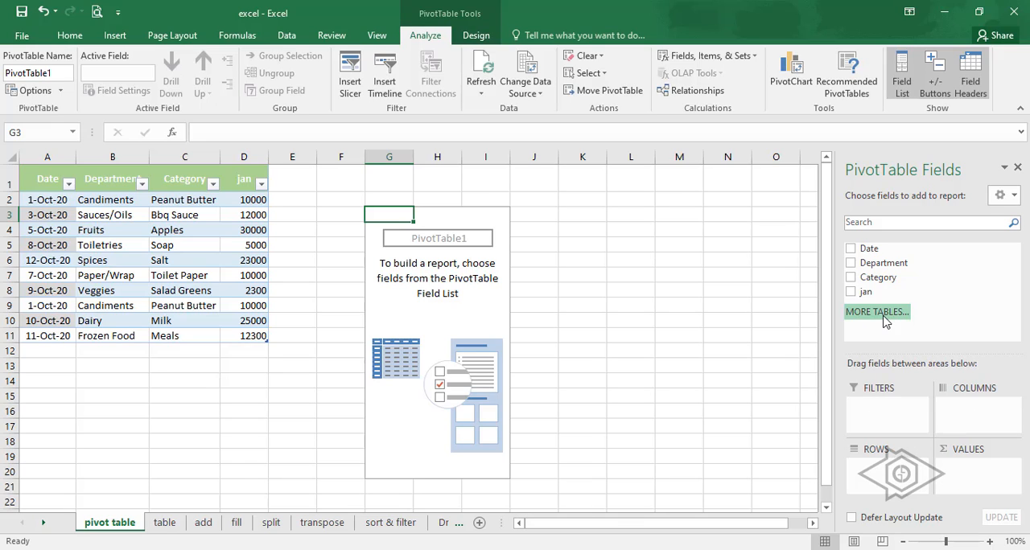
# - Add the Date, Department, Category and jan fields to the PivotTable, and move Date from Rows to Columns
pyautogui.click(851, 249)
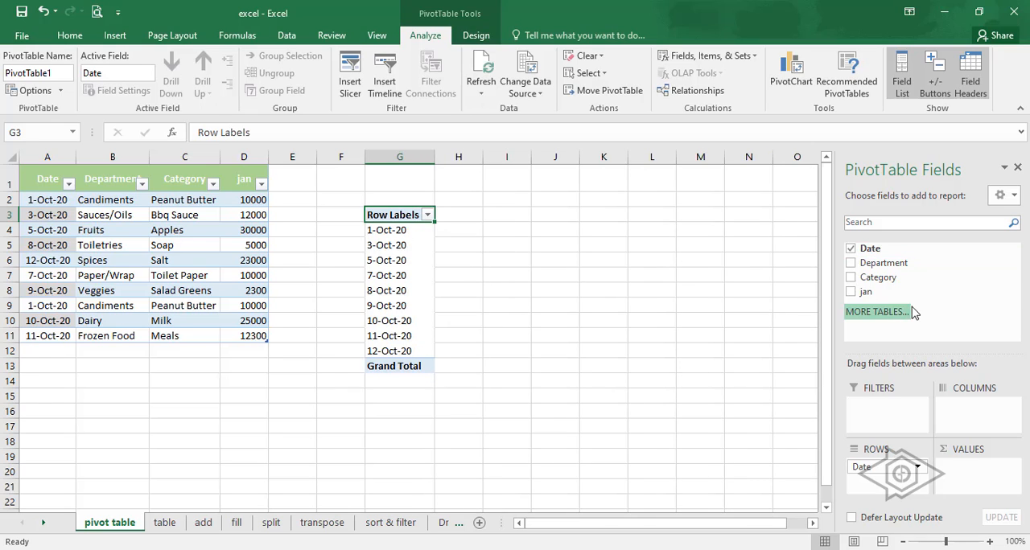
pyautogui.click(850, 263)
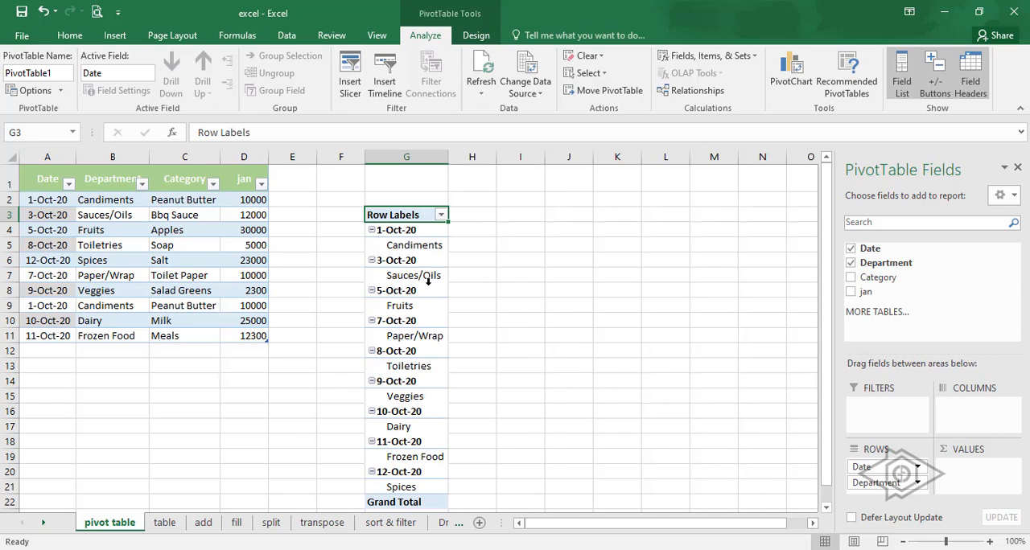
pyautogui.click(851, 278)
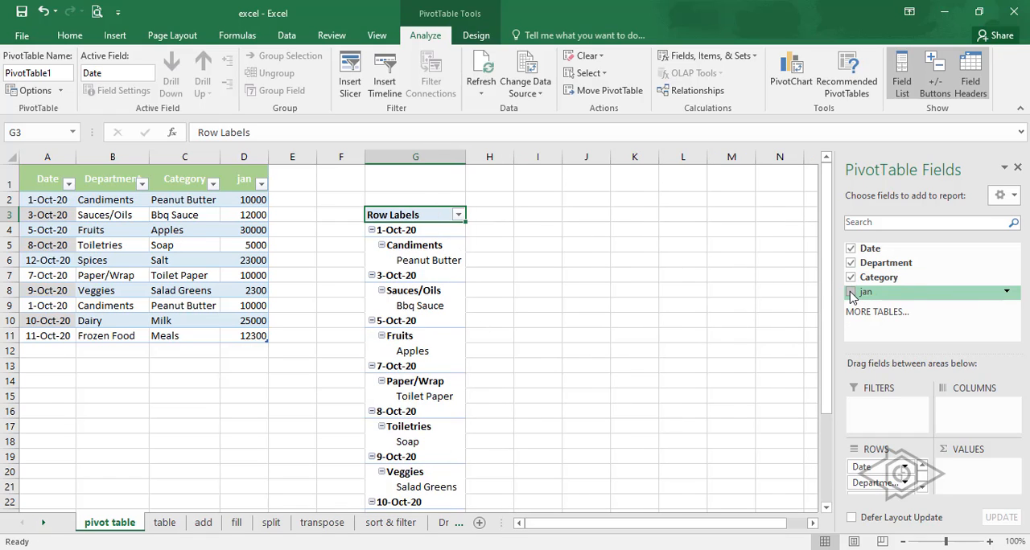
pyautogui.click(850, 292)
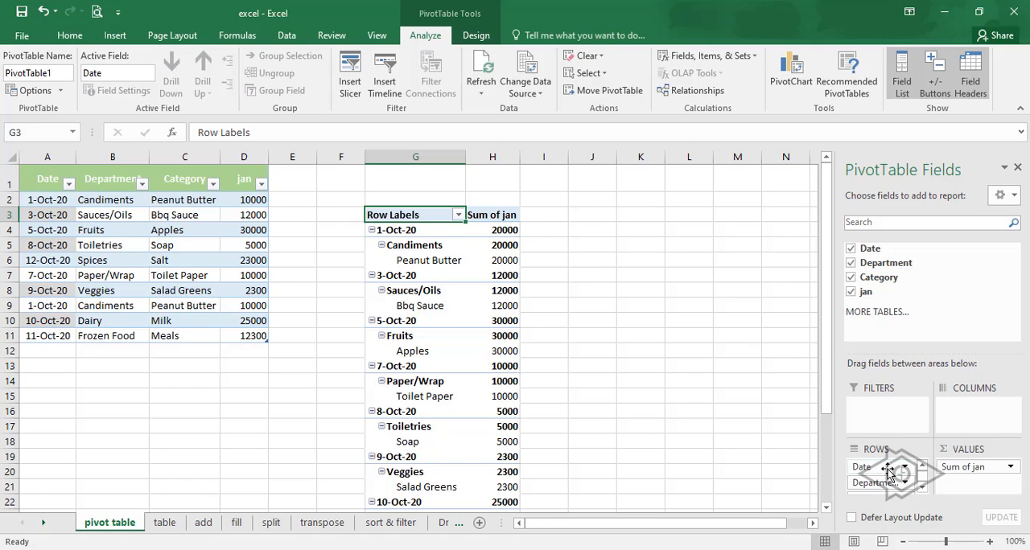
pyautogui.moveTo(888, 470); pyautogui.dragTo(958, 409)
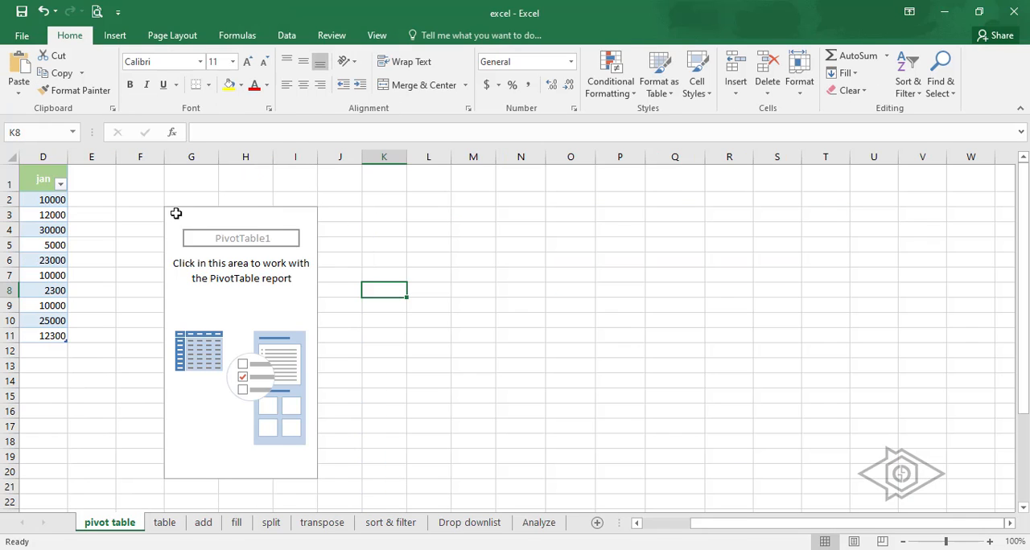
pyautogui.moveTo(172, 211); pyautogui.dragTo(314, 472)
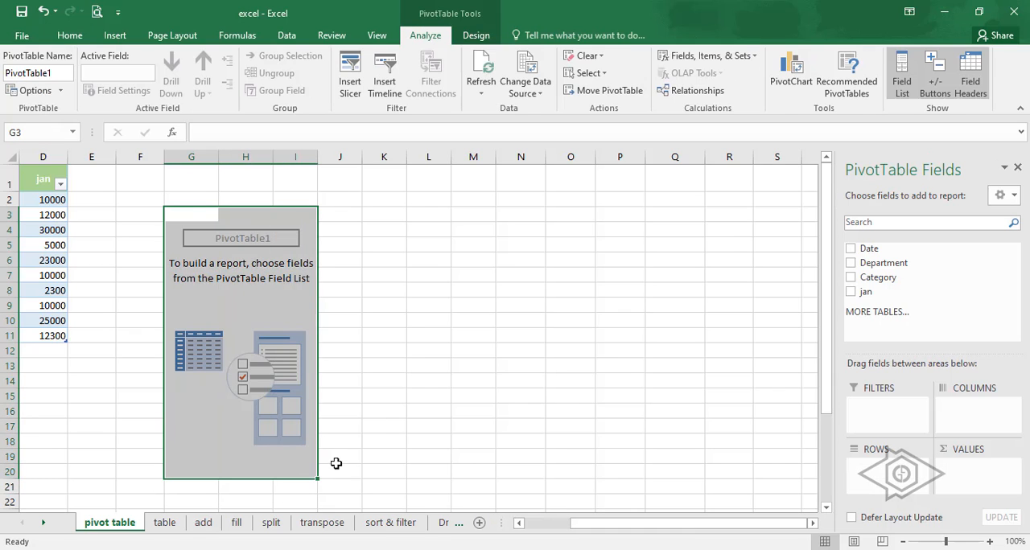
pyautogui.click(410, 337)
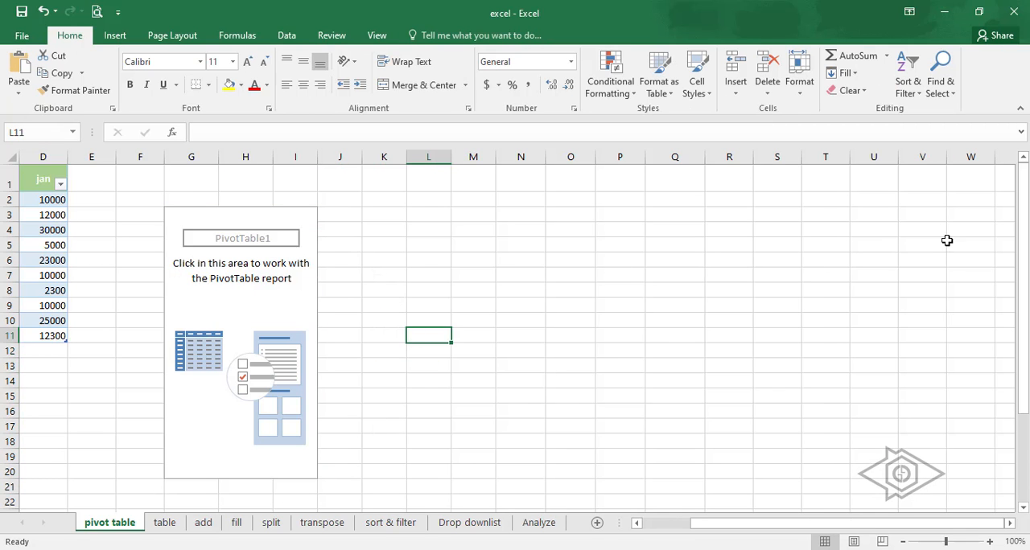
pyautogui.click(185, 191)
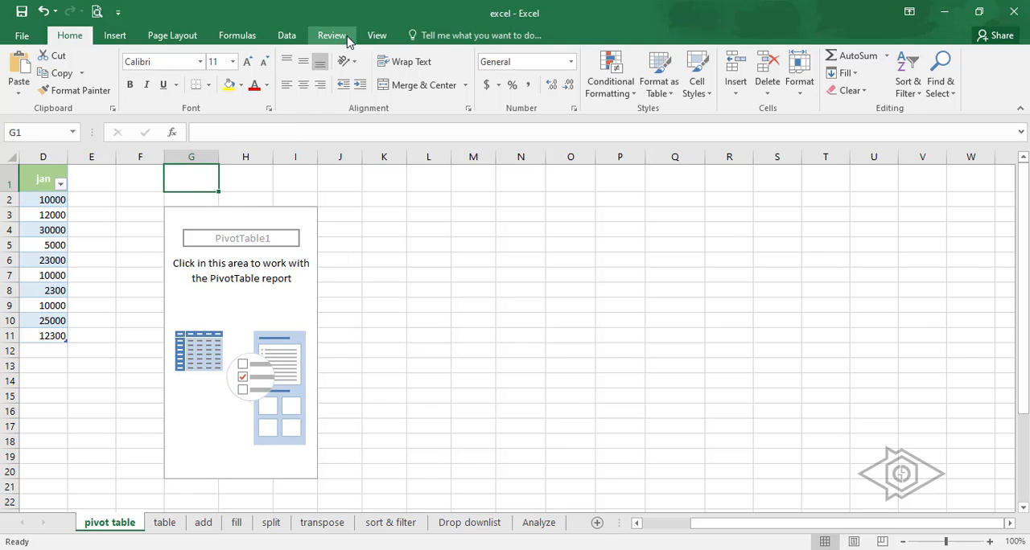
# - Select the empty PivotTable at cell G3, hide its field list and show it again
pyautogui.press('Down')
pyautogui.press('Down')
pyautogui.click(425, 40)
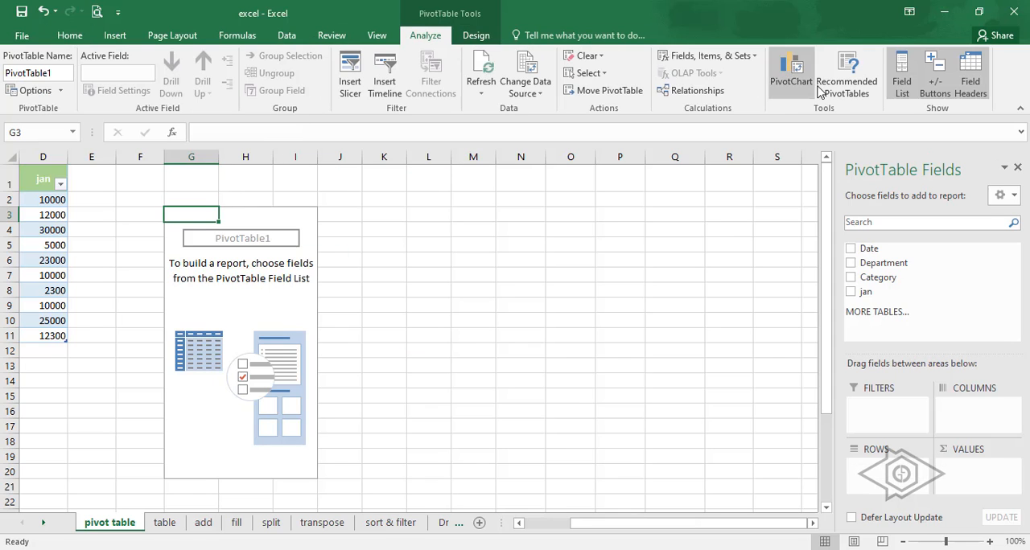
pyautogui.click(903, 83)
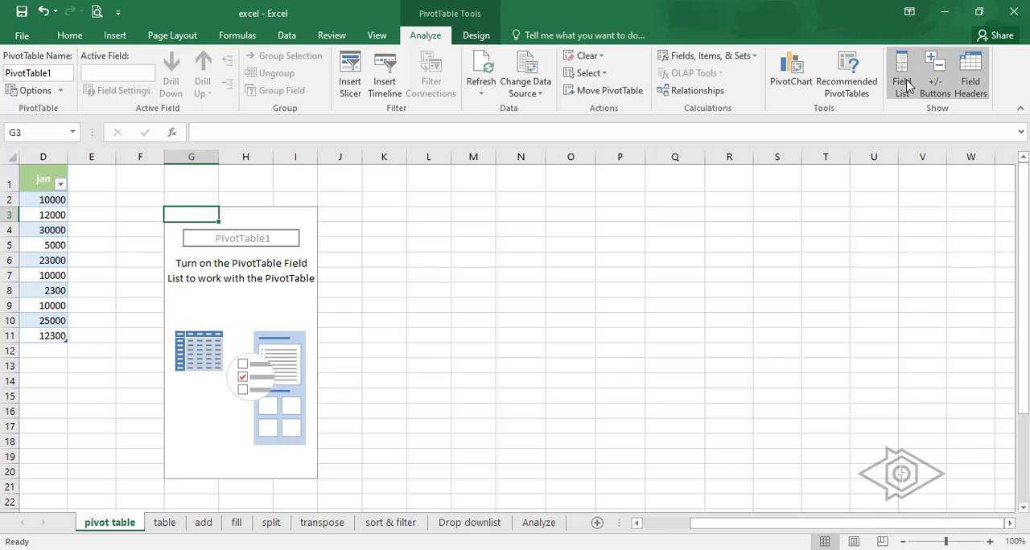
pyautogui.click(903, 84)
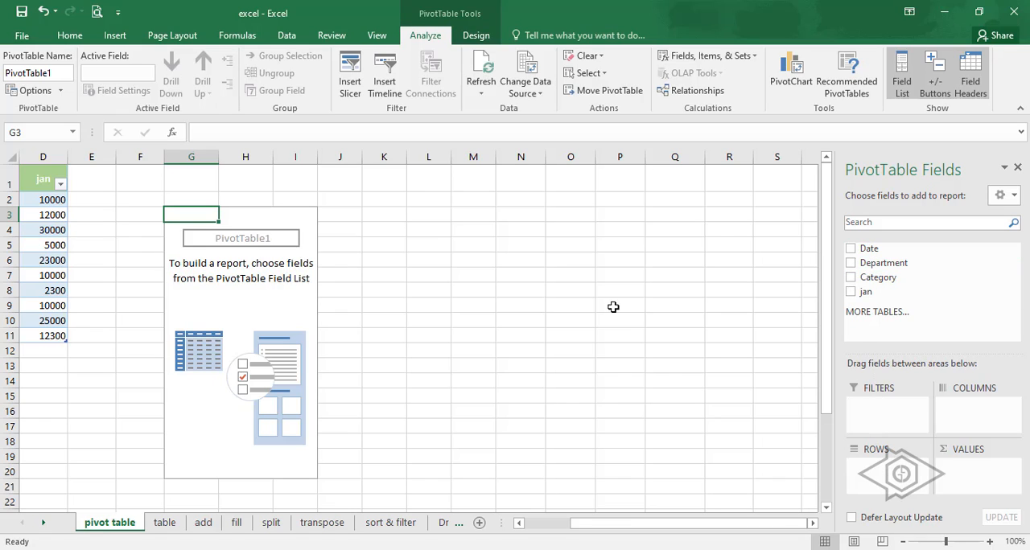
# - Add Date and Department to the PivotTable, try Department in Columns, and return it to Rows below Date
pyautogui.click(851, 250)
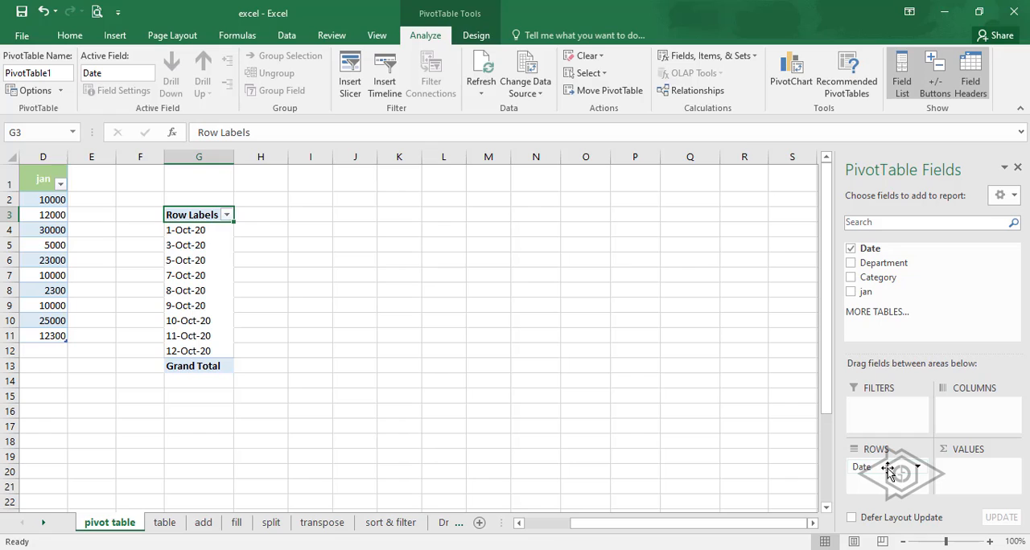
pyautogui.click(850, 264)
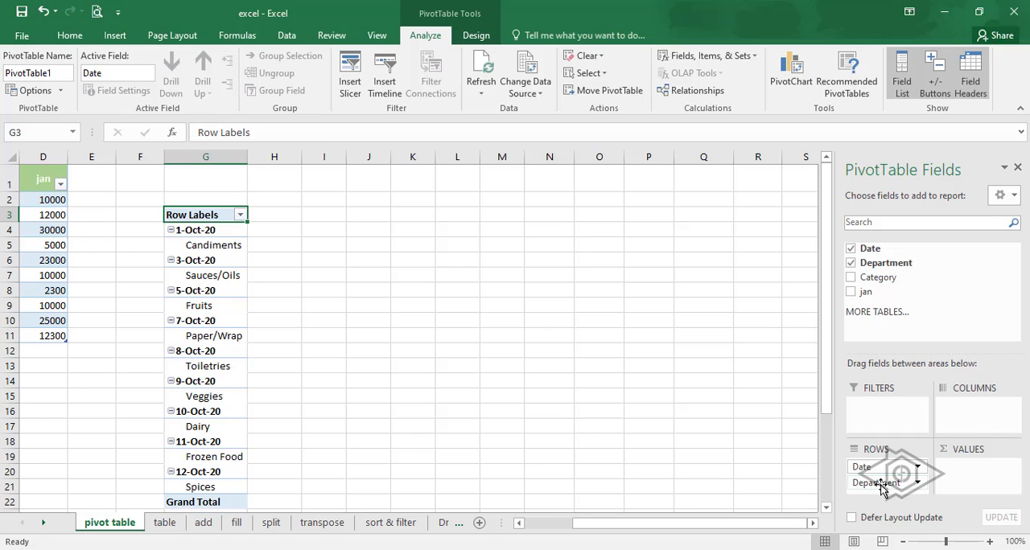
pyautogui.moveTo(883, 489); pyautogui.dragTo(966, 415)
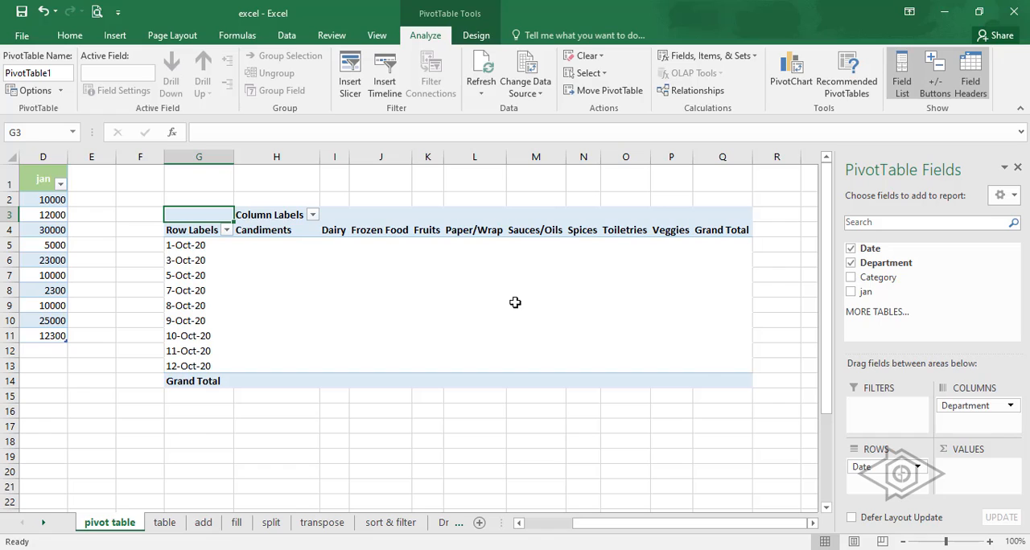
pyautogui.moveTo(963, 406); pyautogui.dragTo(878, 491)
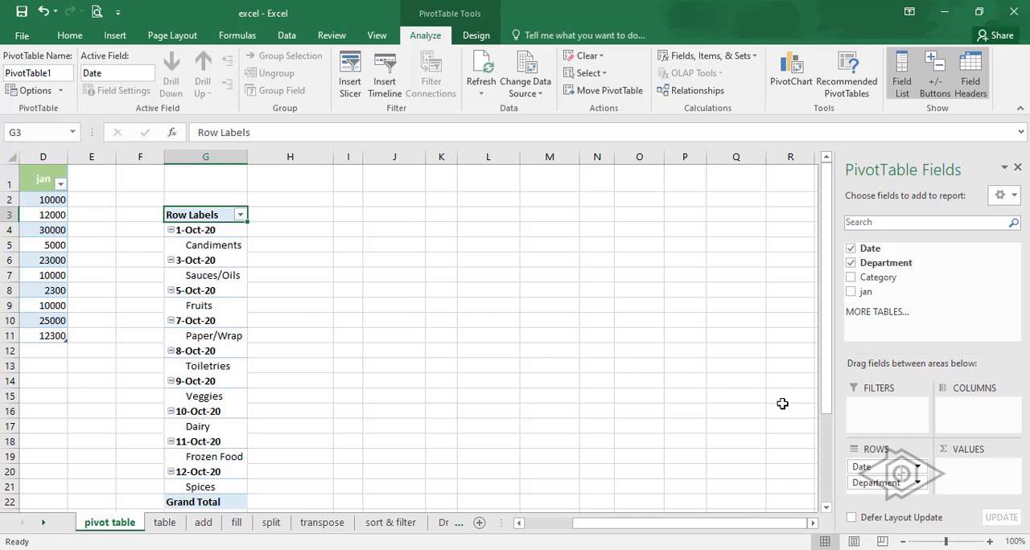
# - Add Category to the PivotTable rows, move Date from Rows to Values, and remove Department from the report
pyautogui.click(851, 277)
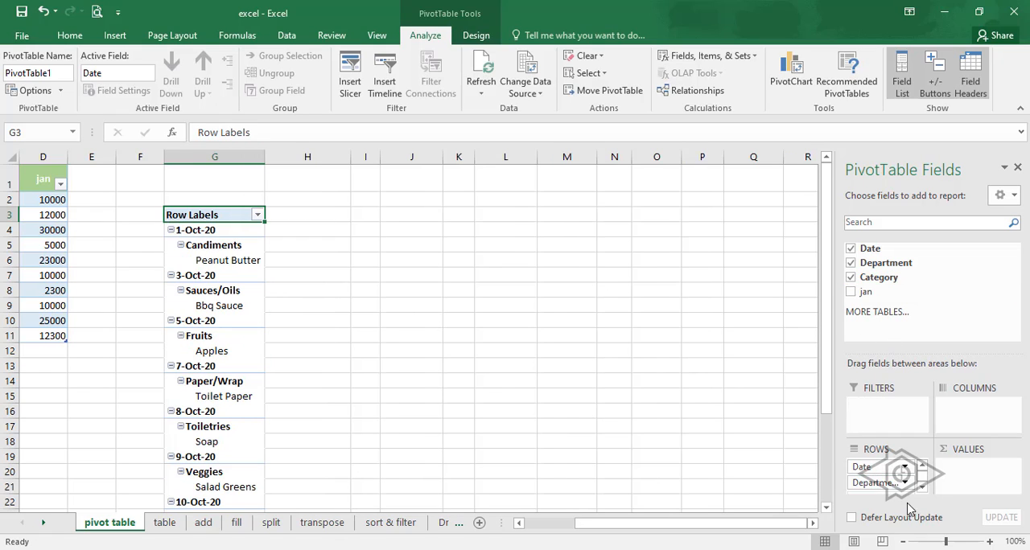
pyautogui.scroll(-17, 909, 486)
pyautogui.scroll(17, 906, 485)
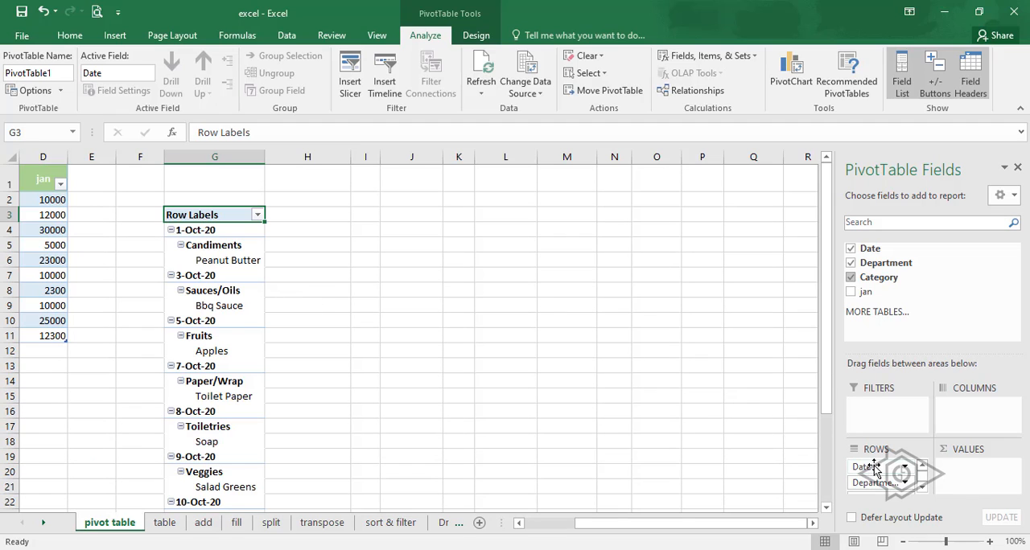
pyautogui.moveTo(875, 469); pyautogui.dragTo(962, 476)
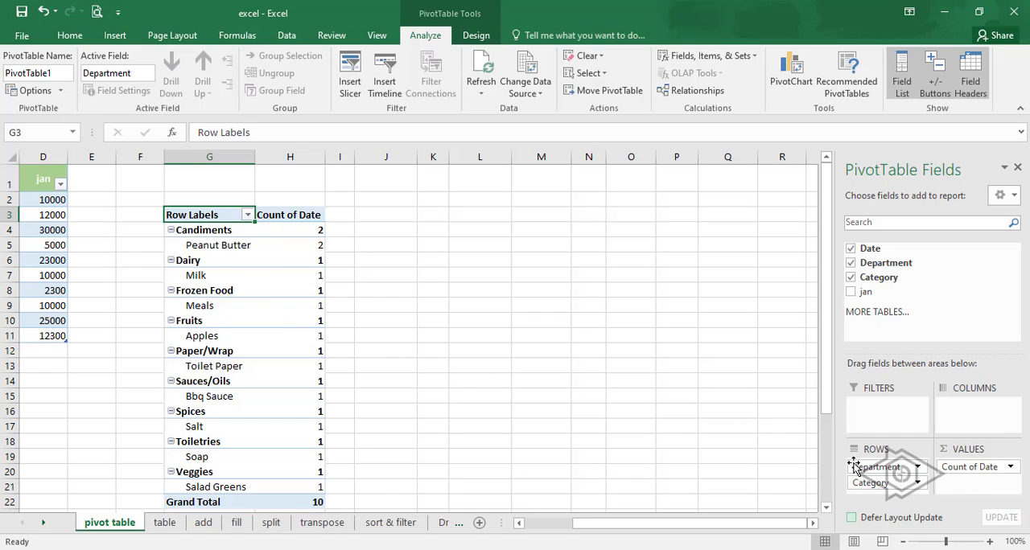
pyautogui.moveTo(872, 468); pyautogui.dragTo(786, 481)
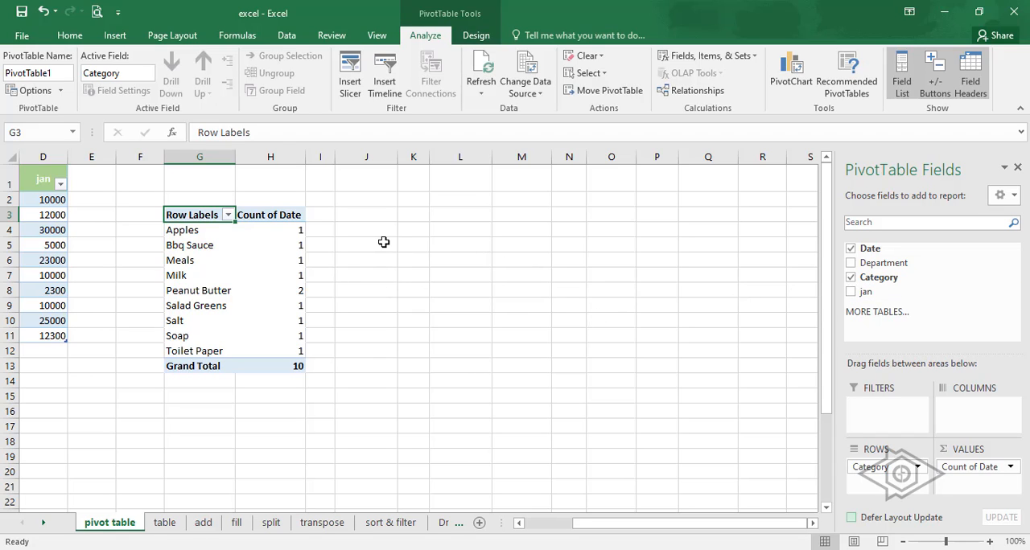
# - Examine the Apples row and its date count in the PivotTable
pyautogui.click(242, 232)
pyautogui.click(211, 232)
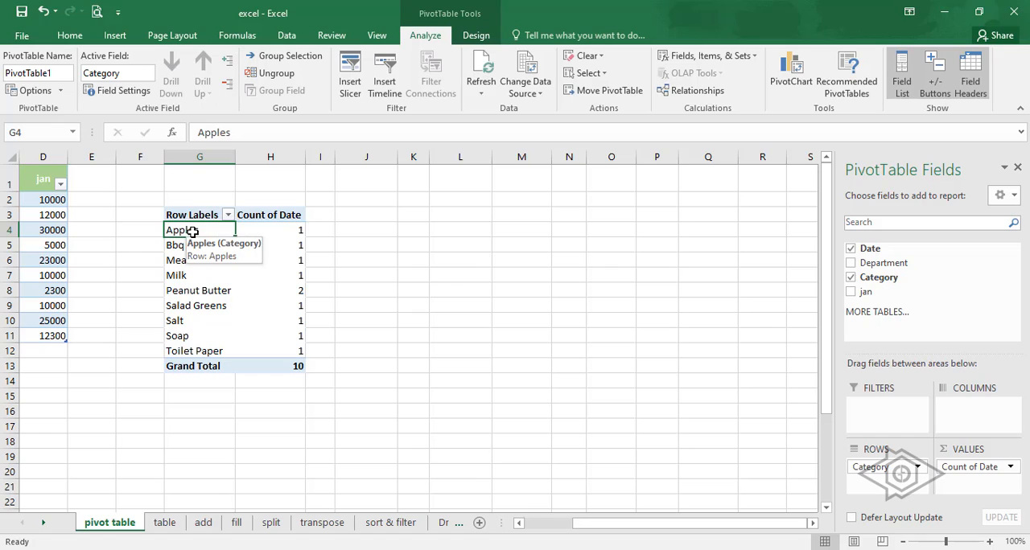
pyautogui.moveTo(201, 231); pyautogui.dragTo(258, 233)
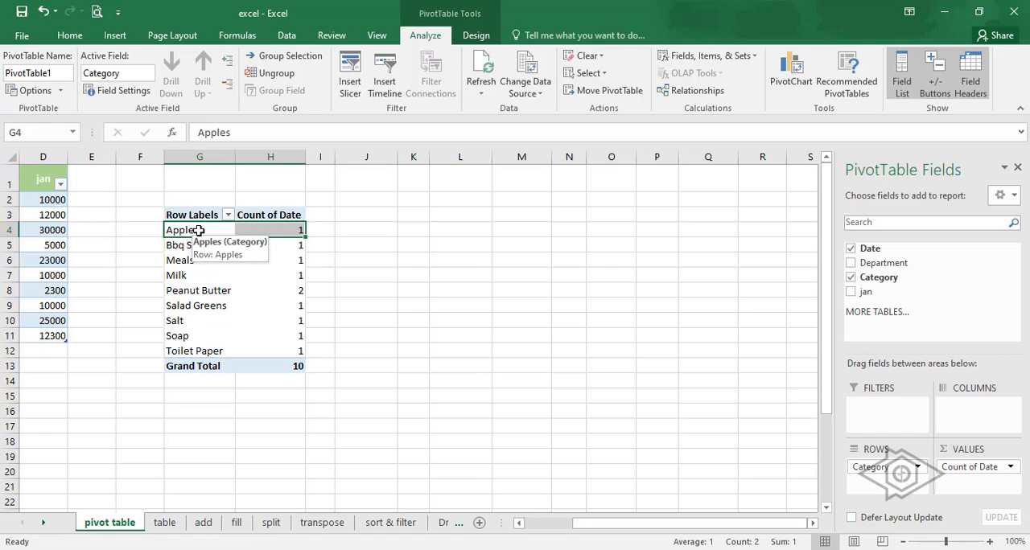
pyautogui.click(610, 344)
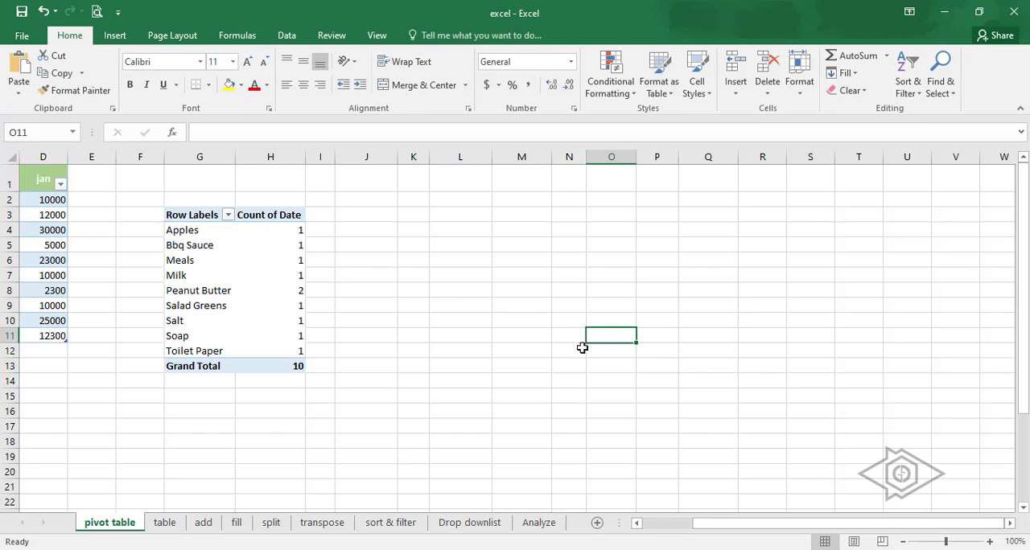
# - Add the jan field to the PivotTable values and move Count of Date from Values to Filters
pyautogui.click(198, 217)
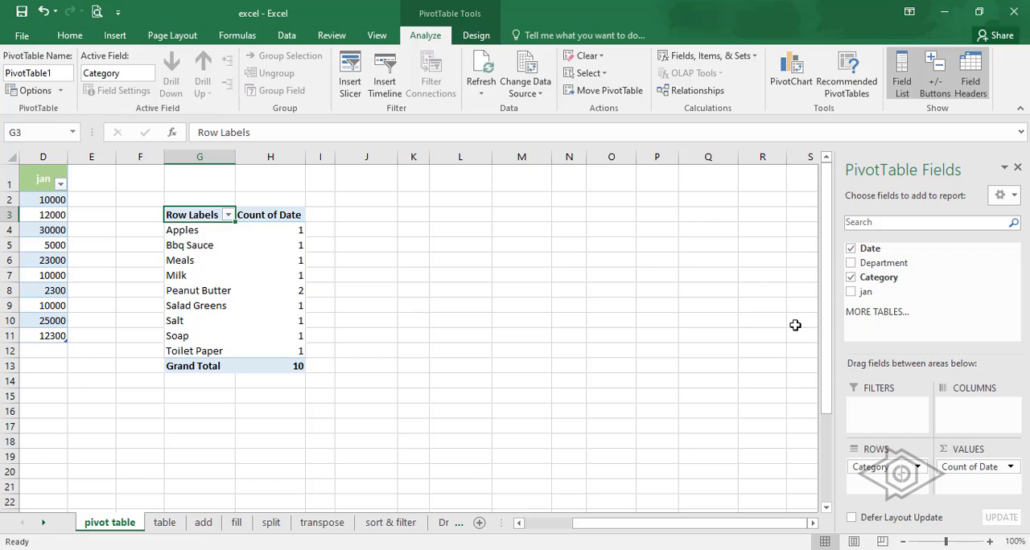
pyautogui.click(851, 293)
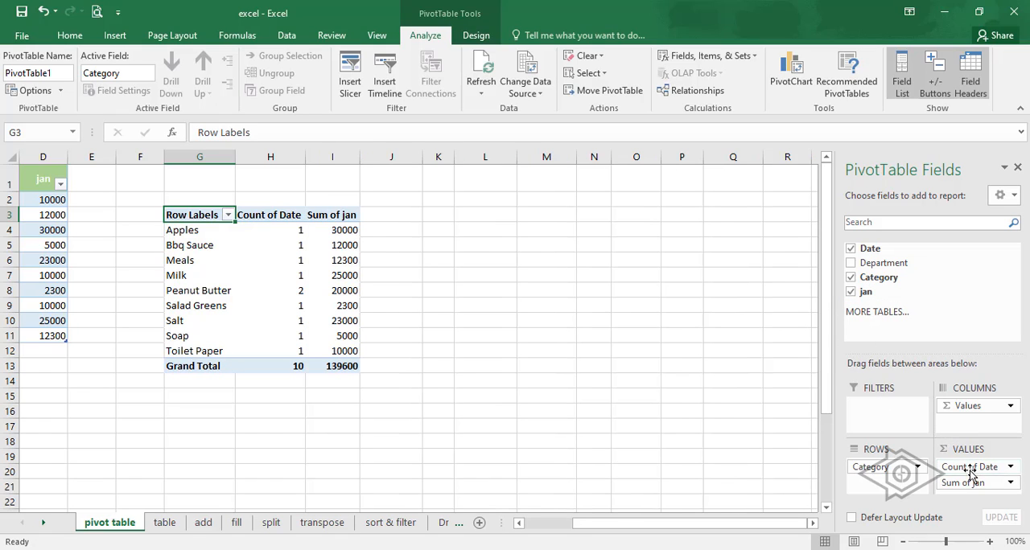
pyautogui.moveTo(971, 475); pyautogui.dragTo(883, 412)
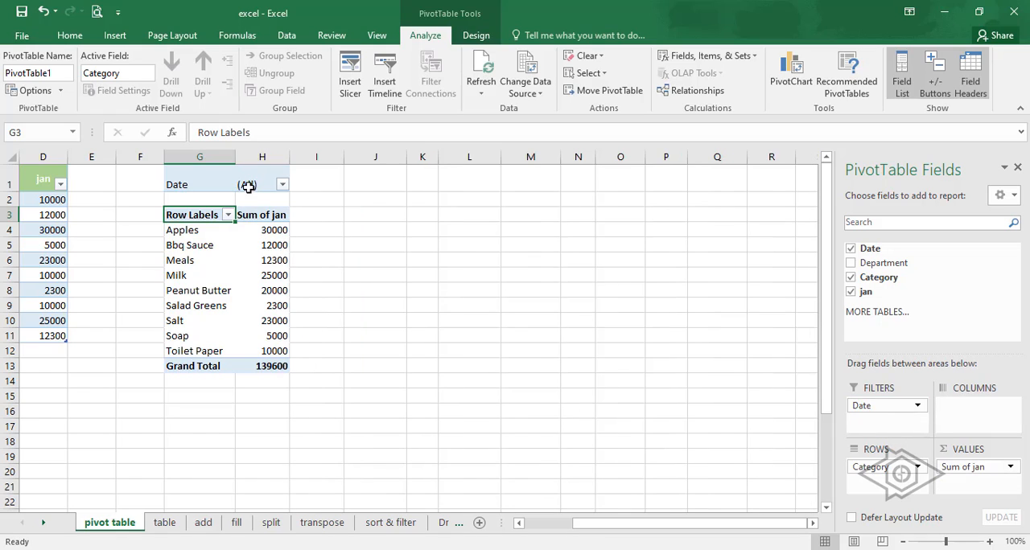
# - Filter the PivotTable by the date 5-Oct-20 and select the Apples row with its sum
pyautogui.click(281, 184)
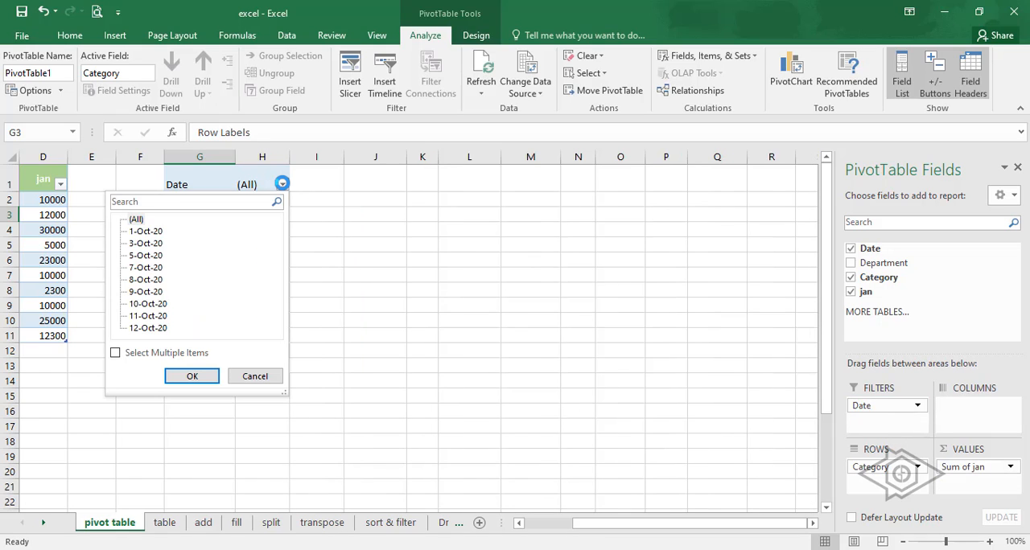
pyautogui.click(145, 256)
pyautogui.click(193, 375)
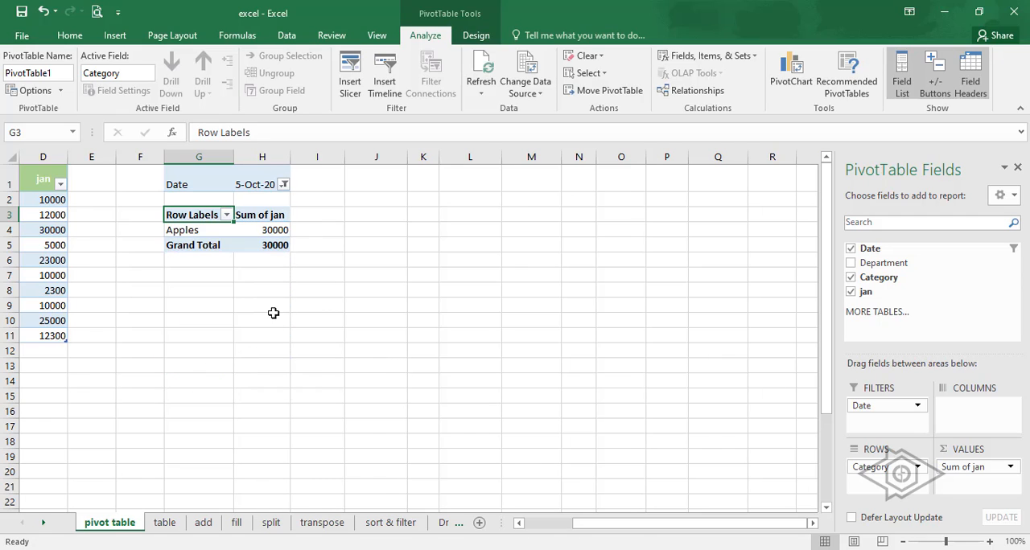
pyautogui.moveTo(277, 233); pyautogui.dragTo(183, 234)
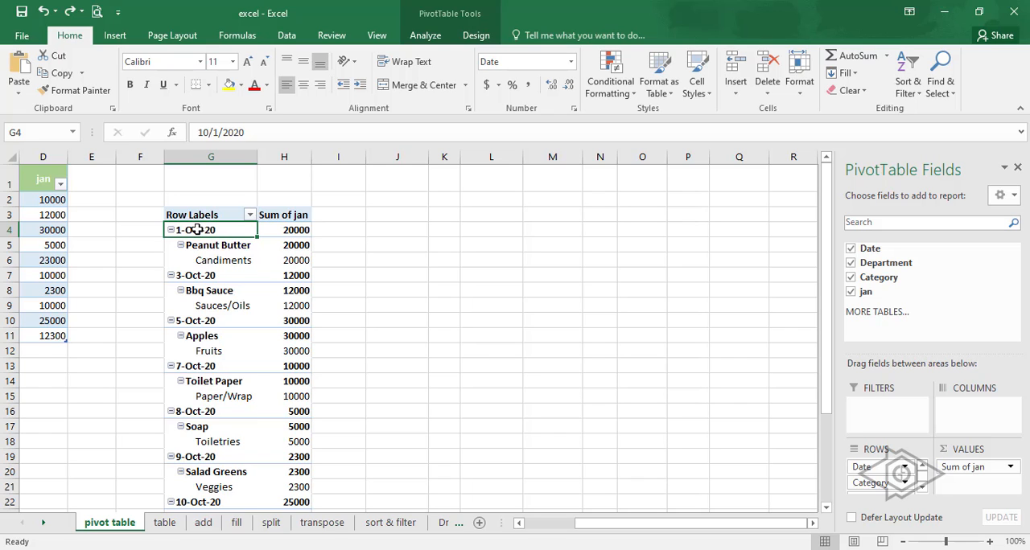
# - Return to the source table and select its first date in cell A2 for comparison with the PivotTable
pyautogui.hscroll(-1, 321, 271)
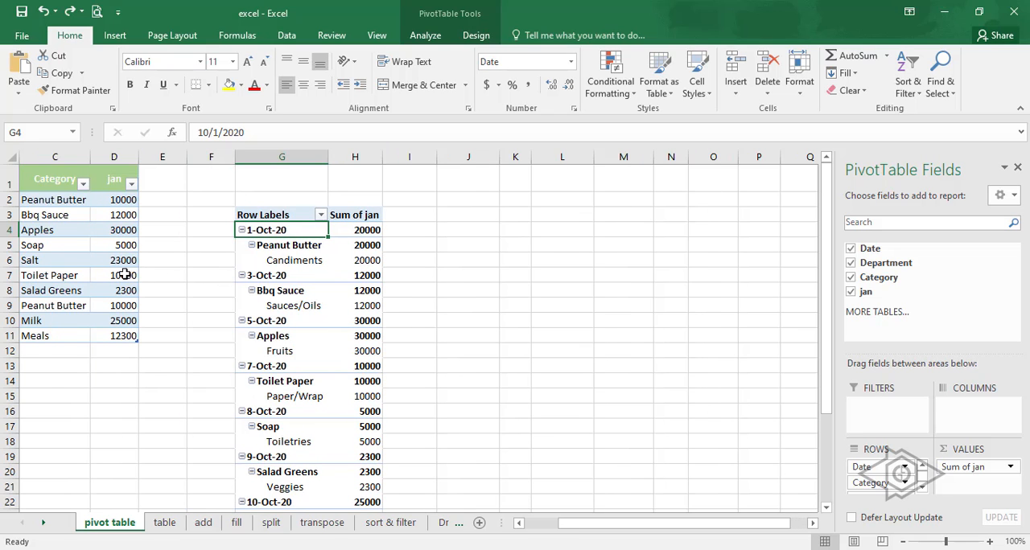
pyautogui.hscroll(-2, 173, 260)
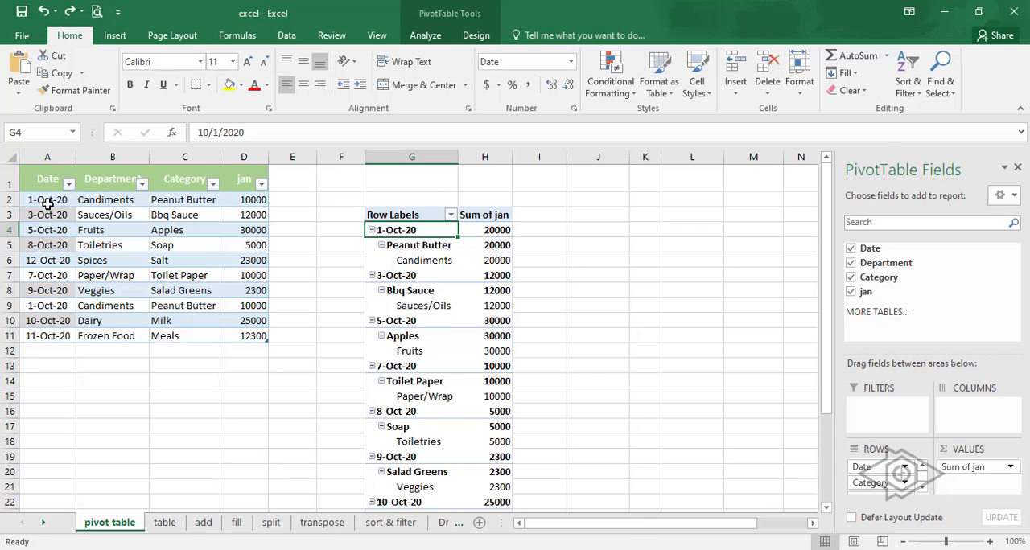
pyautogui.click(46, 205)
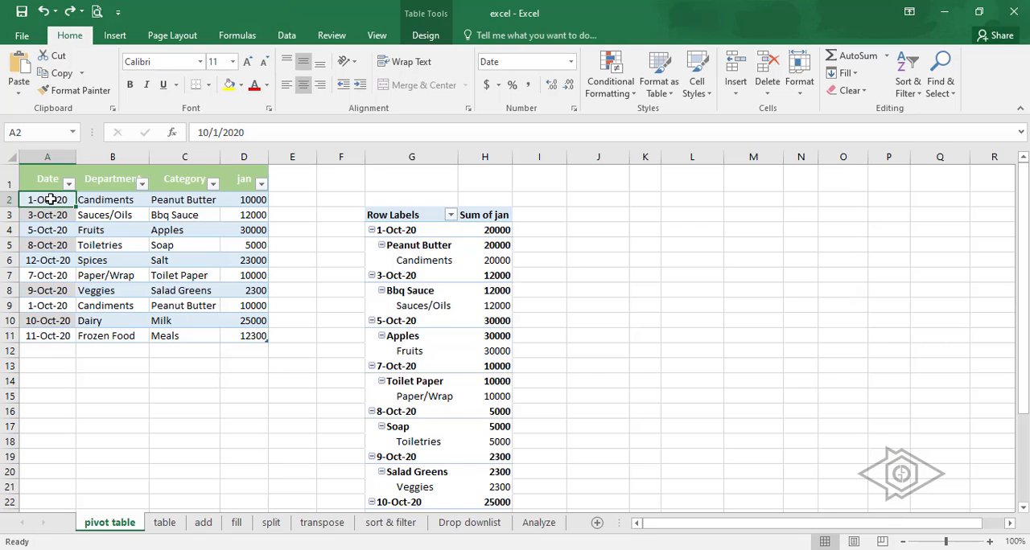
# - Change the dates in cells A5 and A7 of the source table to 11/8/2020 and 11/7/2020
pyautogui.click(45, 244)
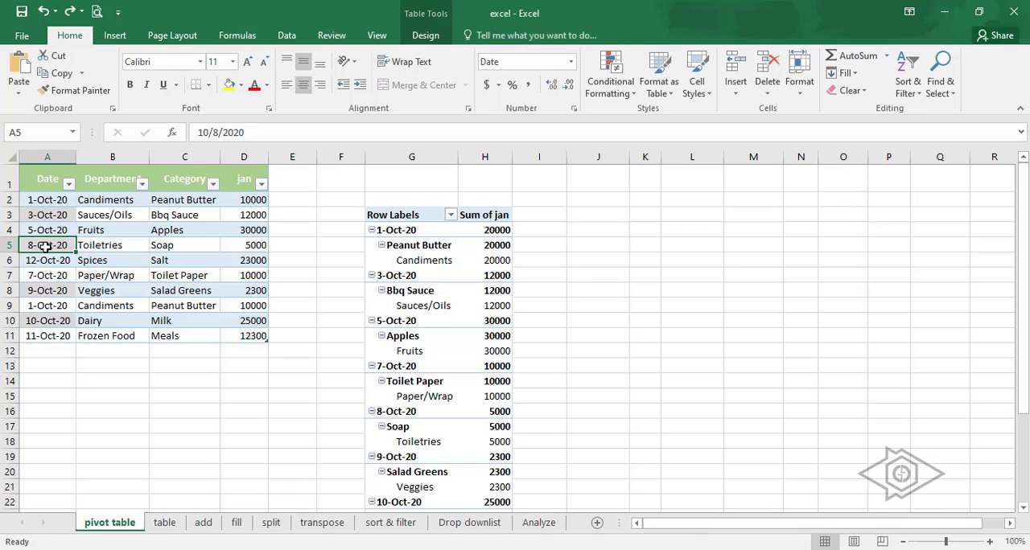
pyautogui.click(205, 132)
pyautogui.click(199, 132)
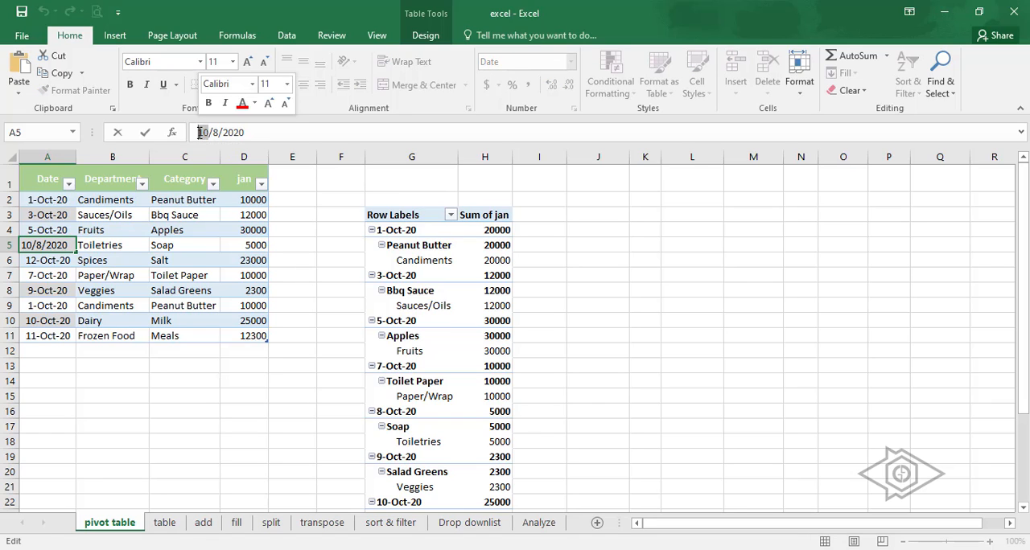
pyautogui.write('11')
pyautogui.press('Return')
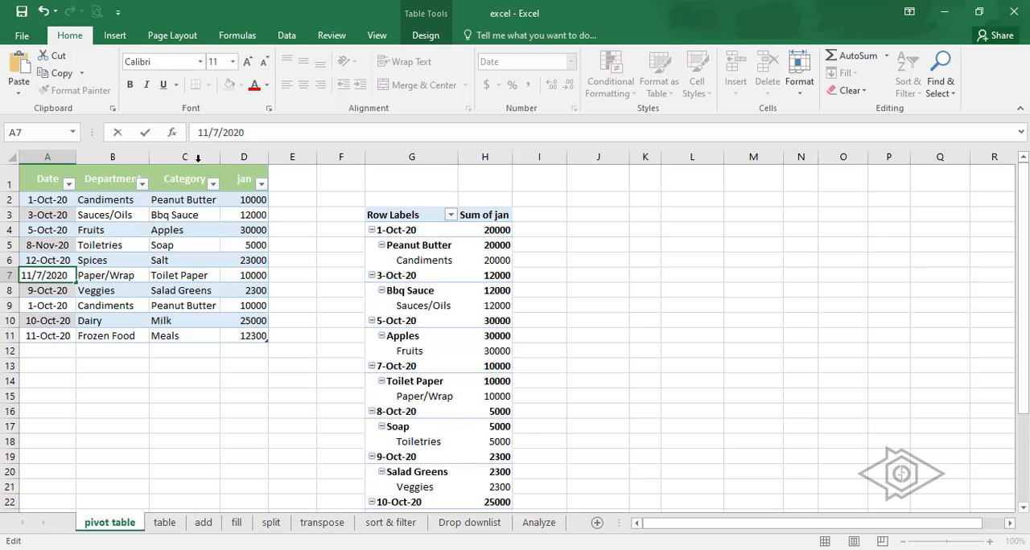
pyautogui.click(44, 308)
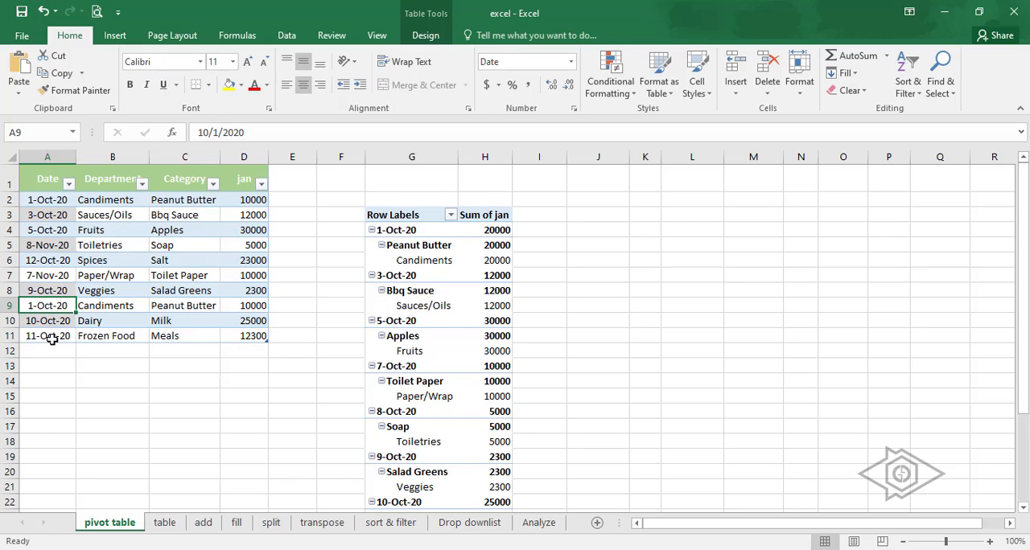
# - Change the date in cell A11, the Frozen Food row, to 11/11/2020
pyautogui.click(51, 336)
pyautogui.click(209, 132)
pyautogui.press('BackSpace')
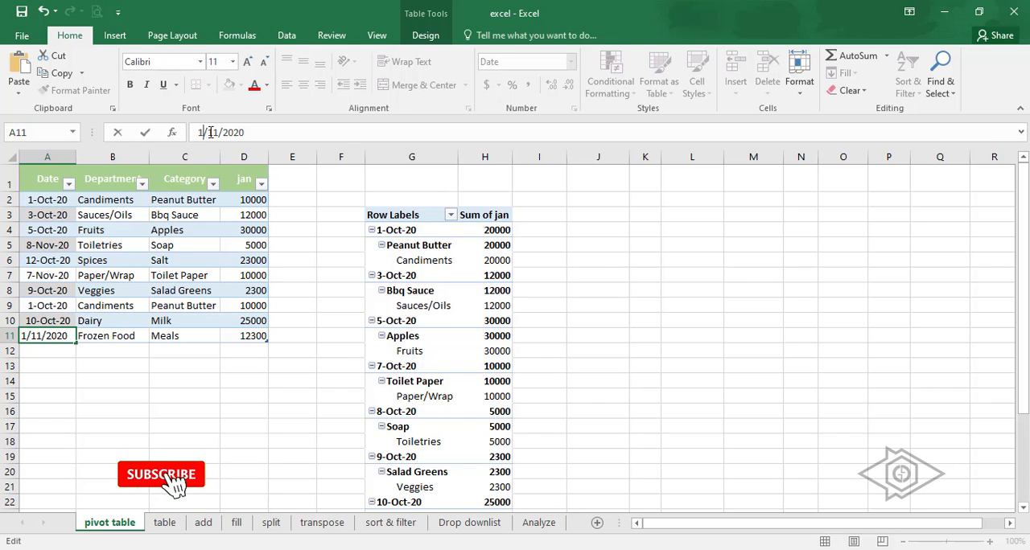
pyautogui.press('Return')
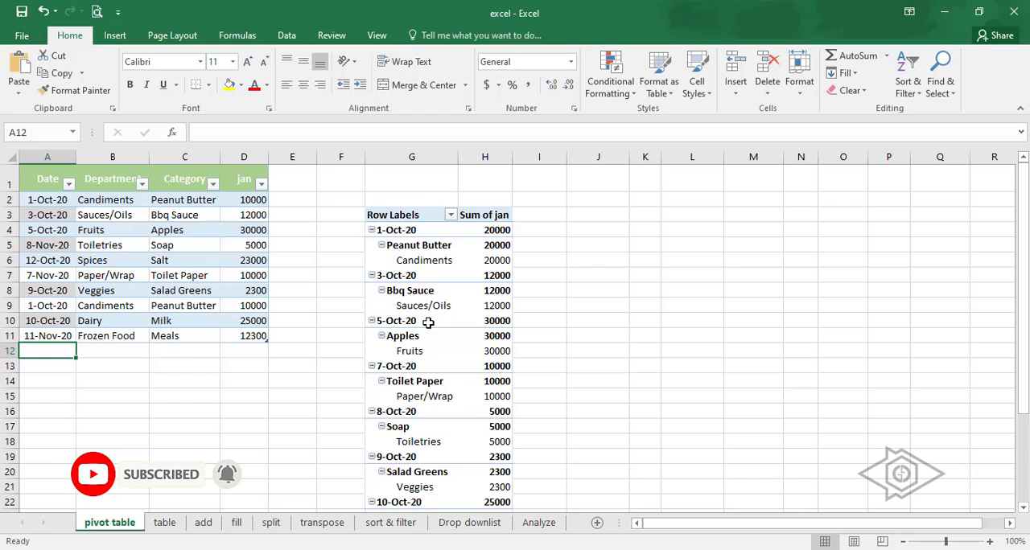
# - Check which dates the PivotTable's Row Labels filter offers after the source edits
pyautogui.click(423, 214)
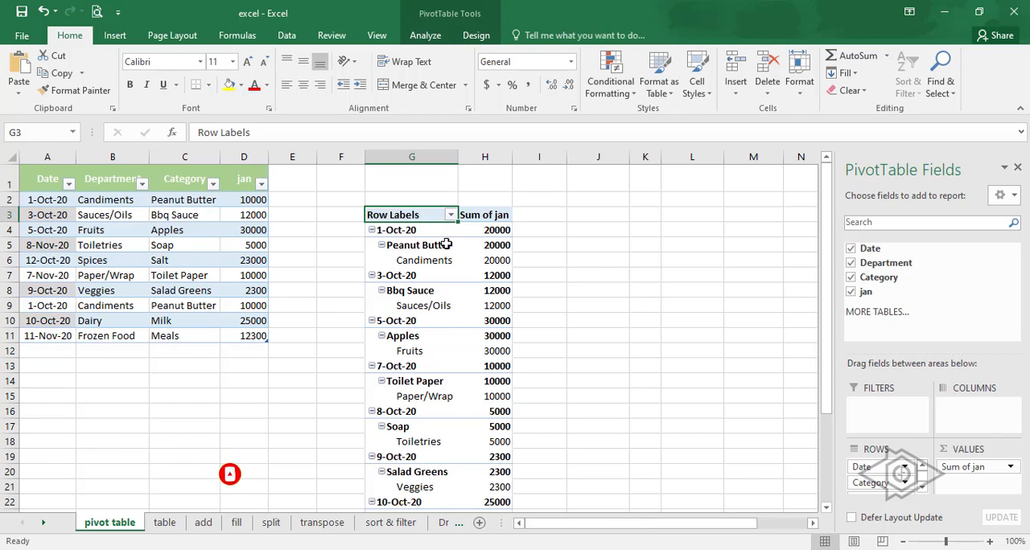
pyautogui.click(556, 242)
pyautogui.click(441, 218)
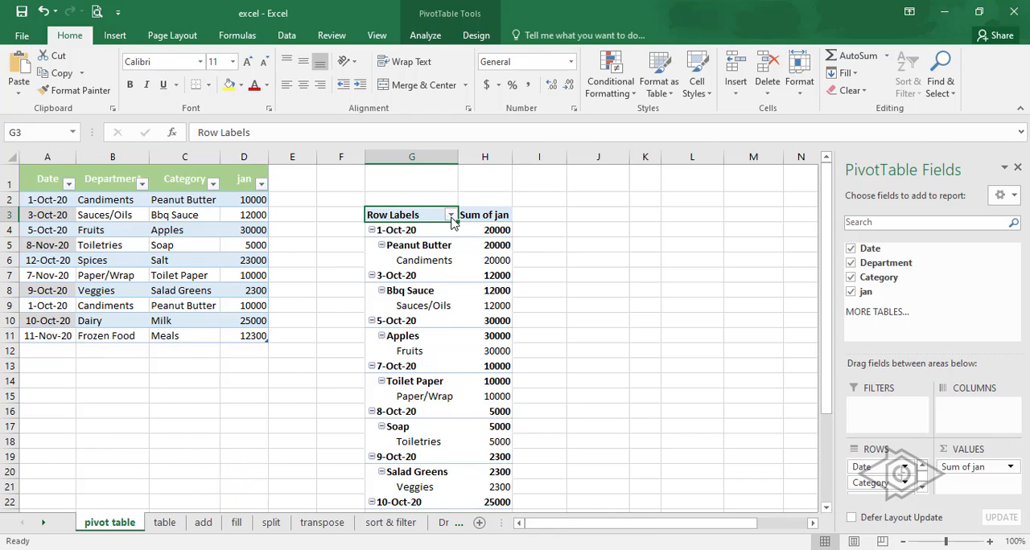
pyautogui.click(451, 215)
pyautogui.click(347, 524)
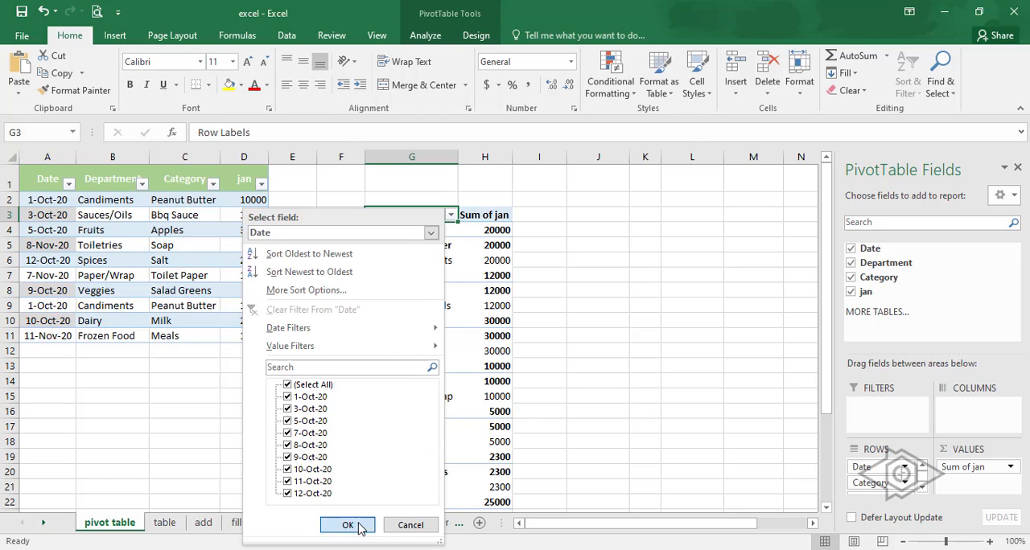
pyautogui.click(692, 305)
pyautogui.click(452, 216)
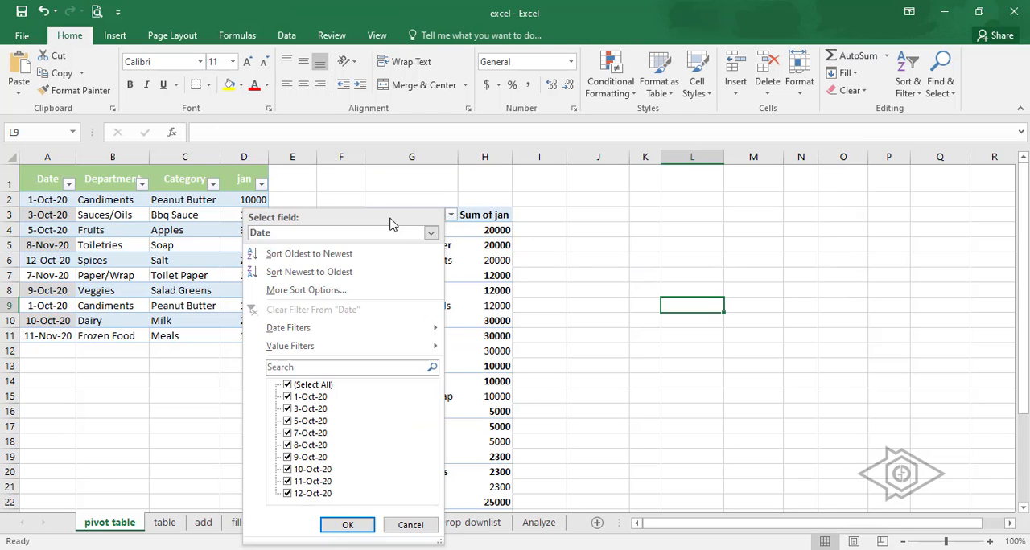
# - Refresh the PivotTable with the changed source dates and display its field list again
pyautogui.click(483, 216)
pyautogui.click(400, 213)
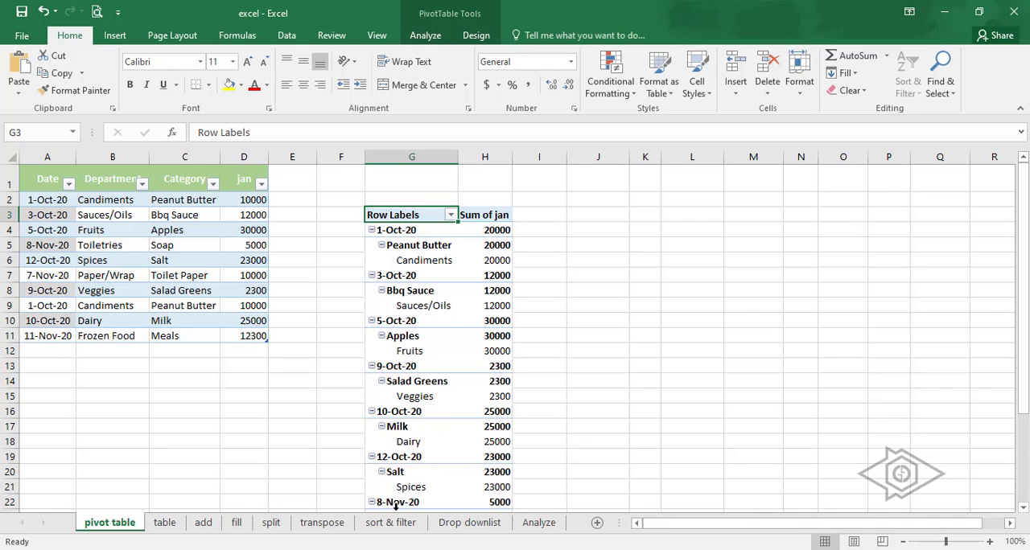
pyautogui.scroll(-8, 434, 472)
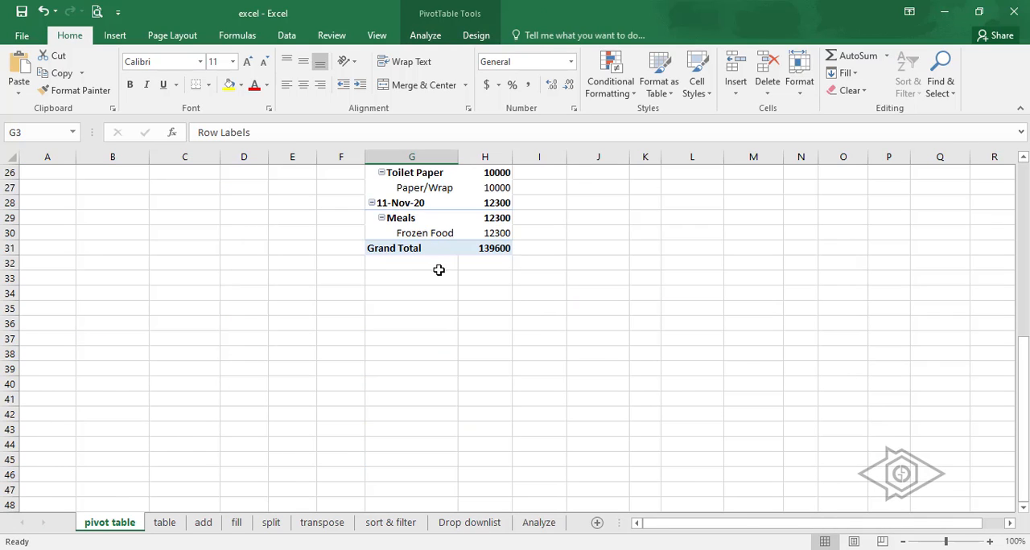
pyautogui.scroll(8, 439, 274)
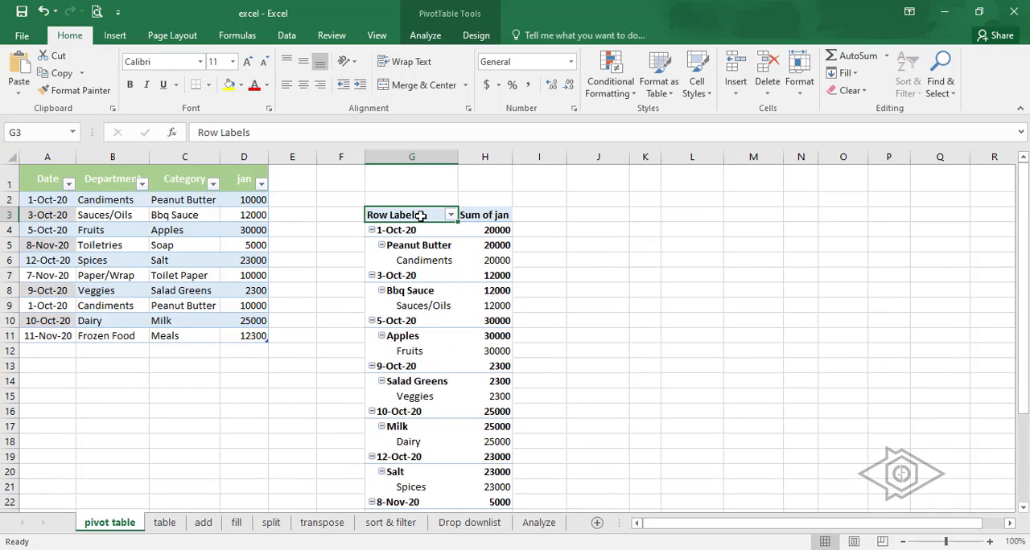
pyautogui.click(425, 35)
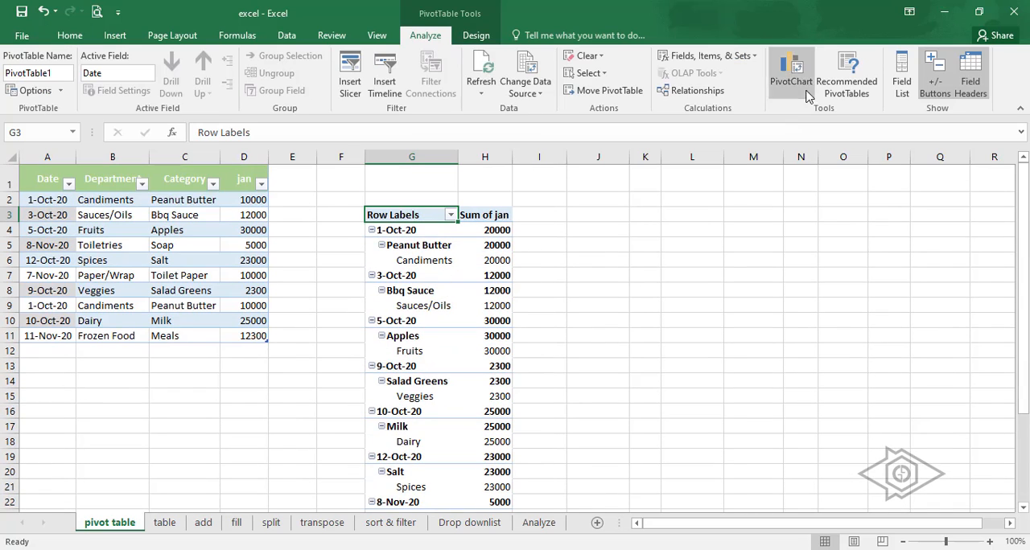
pyautogui.click(902, 81)
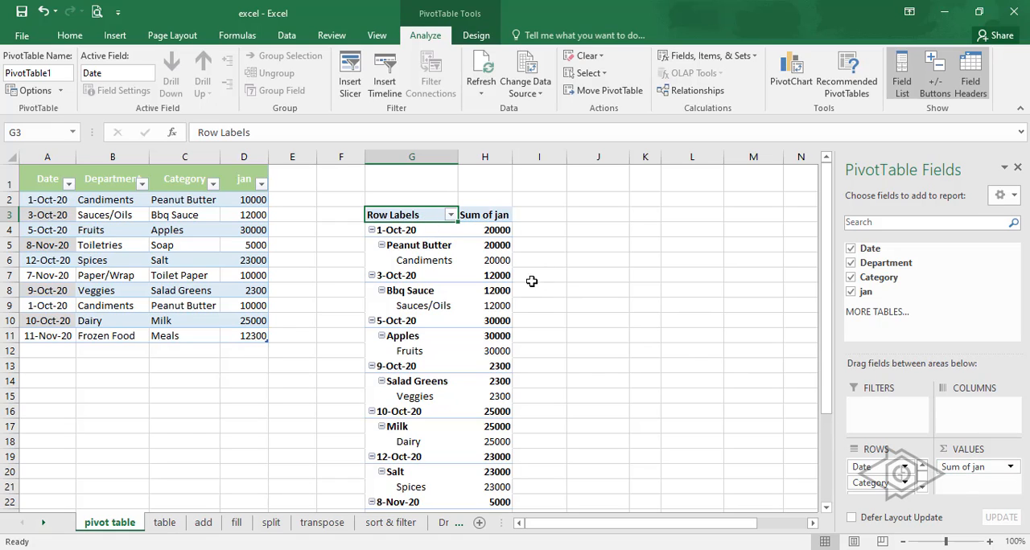
# - Group the PivotTable's dates by Days and Months, keeping the automatic start and end dates
pyautogui.moveTo(495, 234)
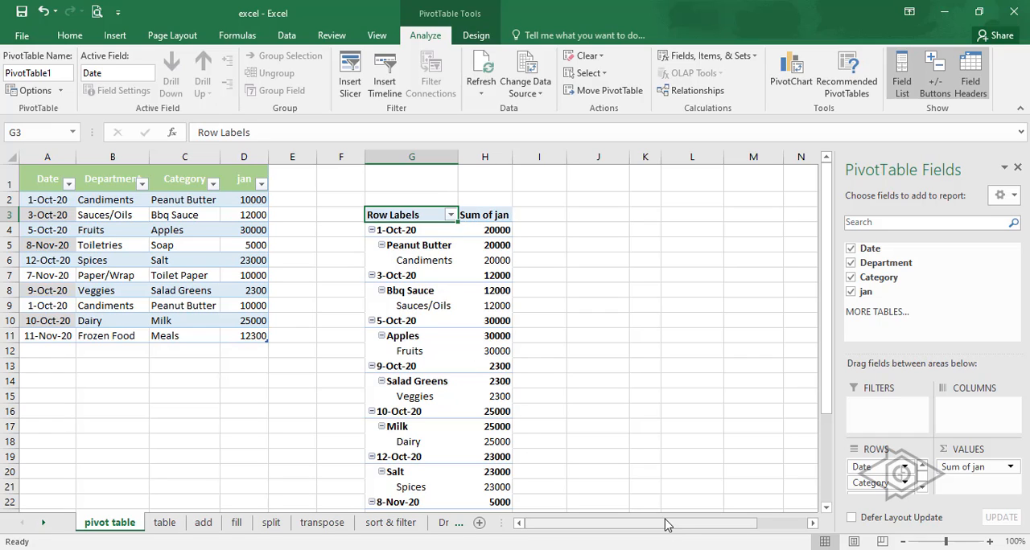
pyautogui.moveTo(688, 528); pyautogui.dragTo(738, 527)
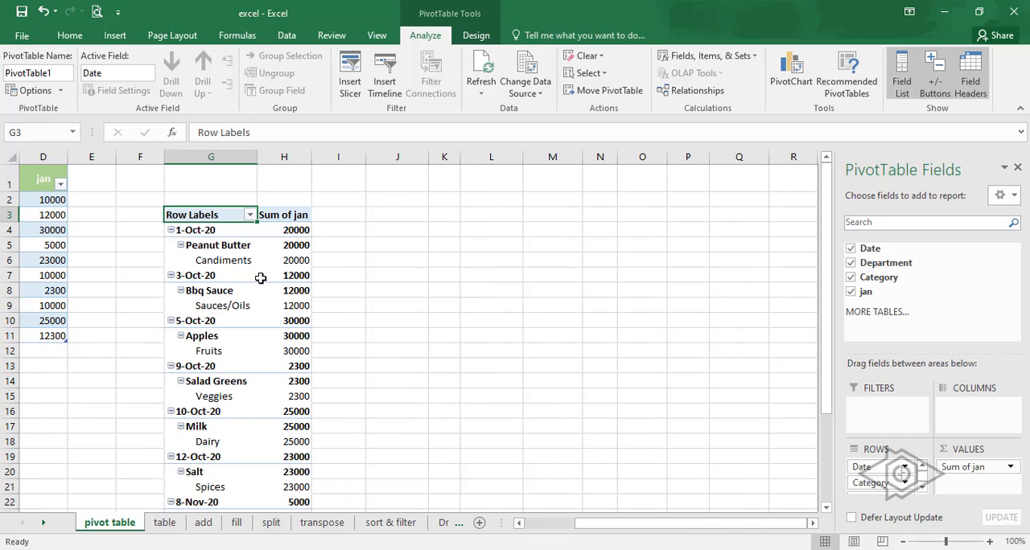
pyautogui.click(183, 232)
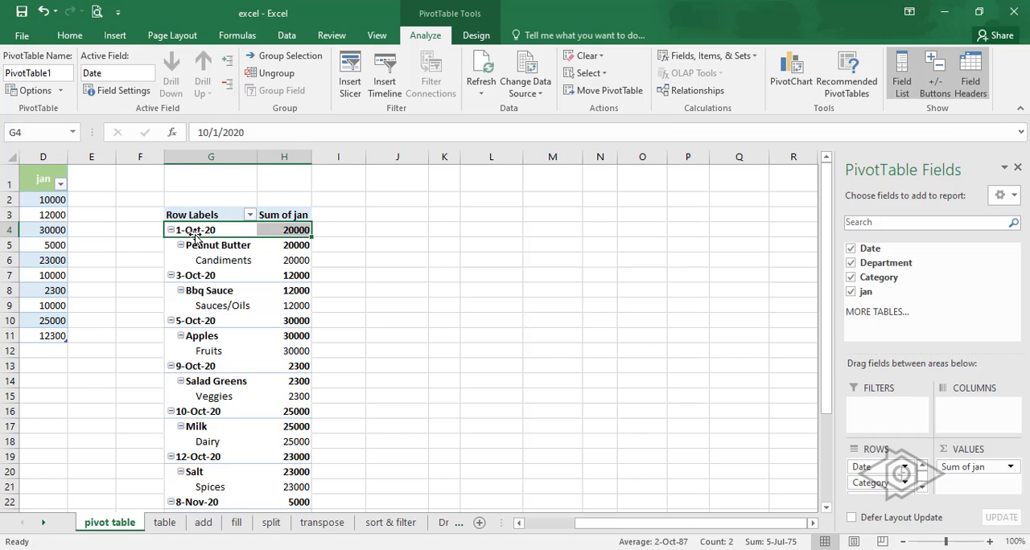
pyautogui.rightClick(198, 232)
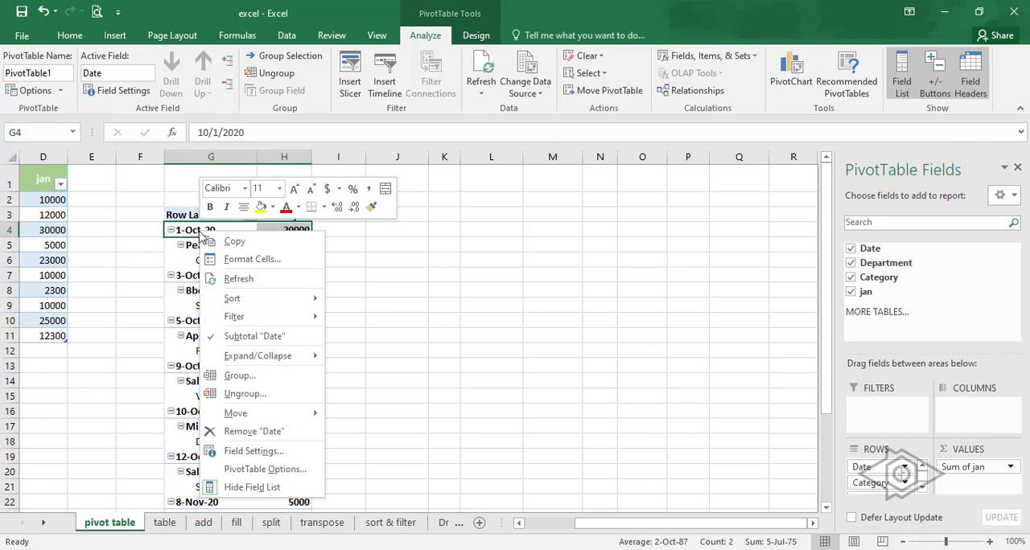
pyautogui.click(252, 378)
pyautogui.moveTo(240, 262); pyautogui.dragTo(492, 245)
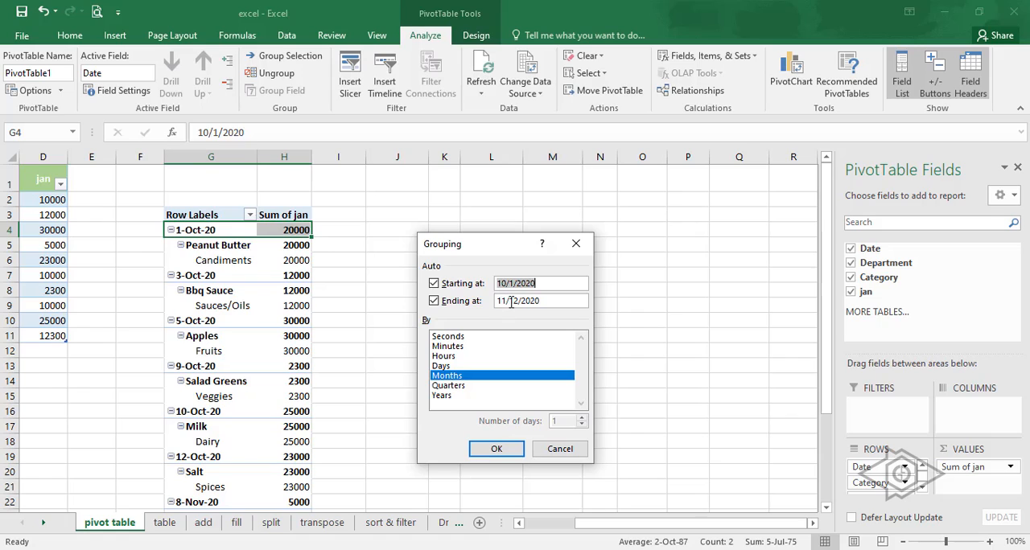
pyautogui.click(447, 368)
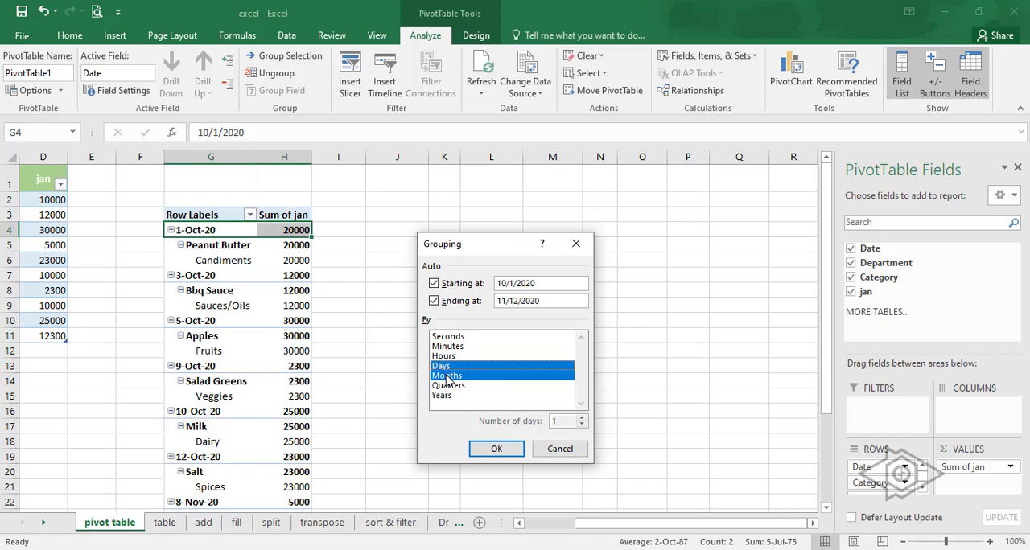
pyautogui.click(504, 449)
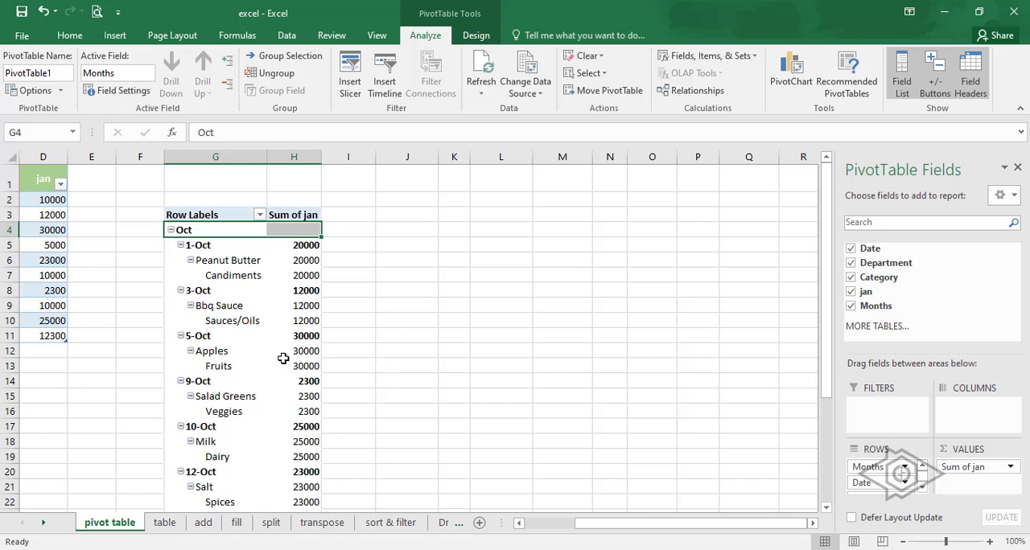
# - Collapse the Oct and Nov groups in the PivotTable and select their monthly sums in turn
pyautogui.scroll(-8, 282, 358)
pyautogui.scroll(8, 279, 357)
pyautogui.click(170, 230)
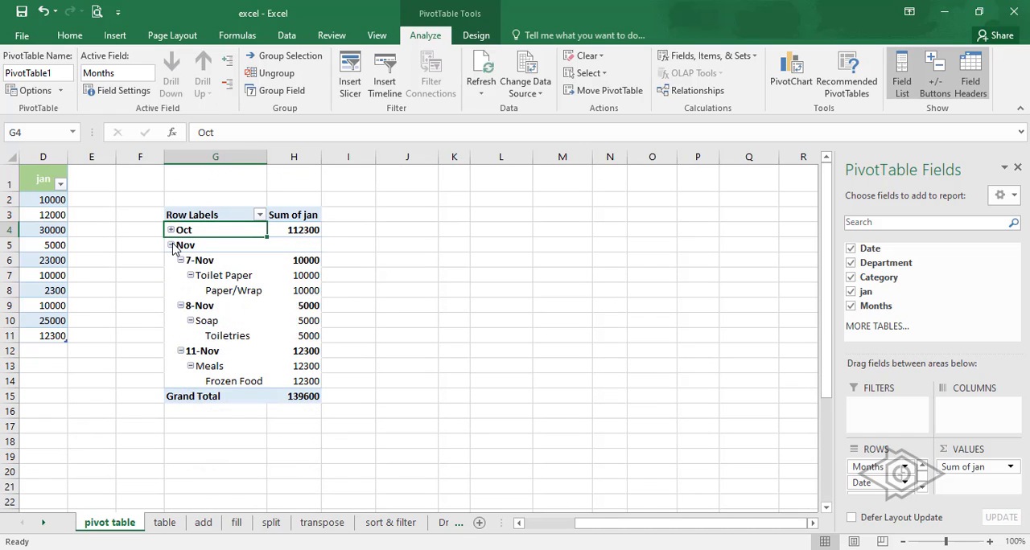
pyautogui.click(171, 245)
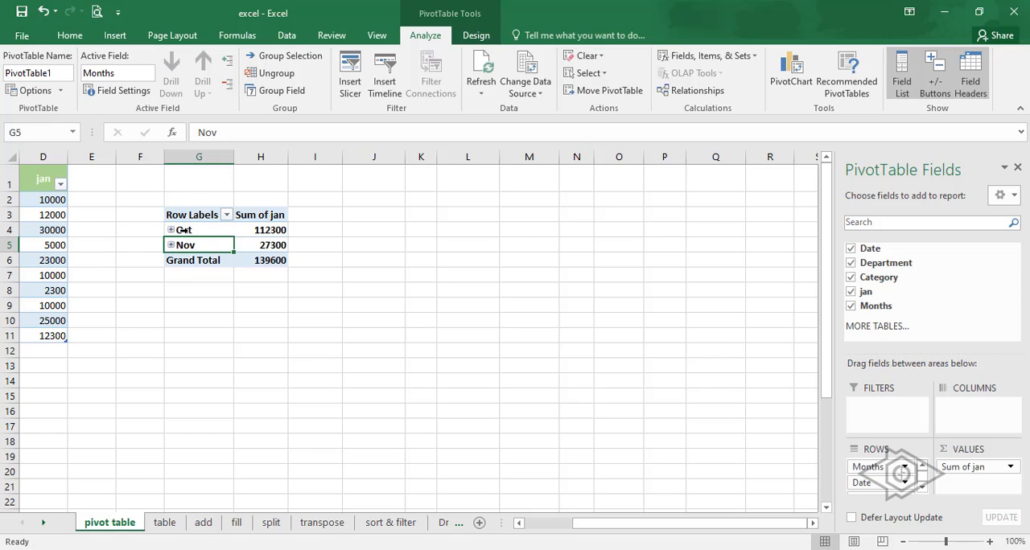
pyautogui.click(270, 245)
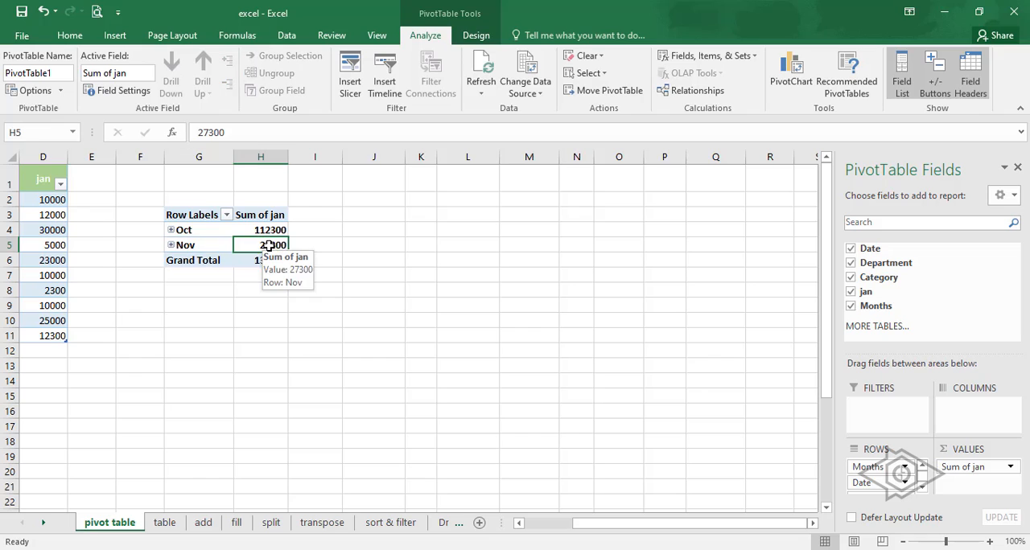
pyautogui.click(268, 230)
# - Expand the Oct group and group the Peanut Butter and Bbq Sauce categories together
pyautogui.doubleClick(221, 229)
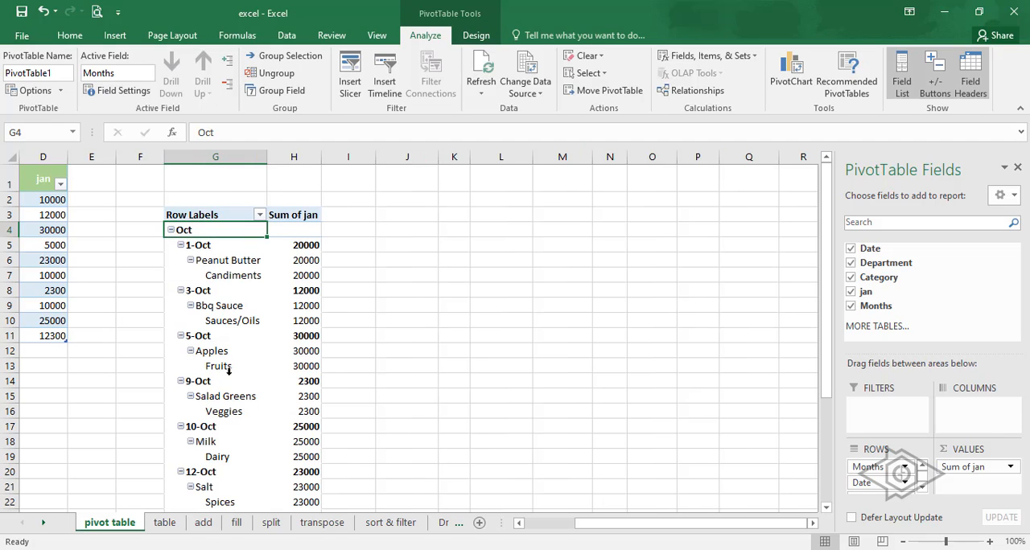
pyautogui.click(219, 261)
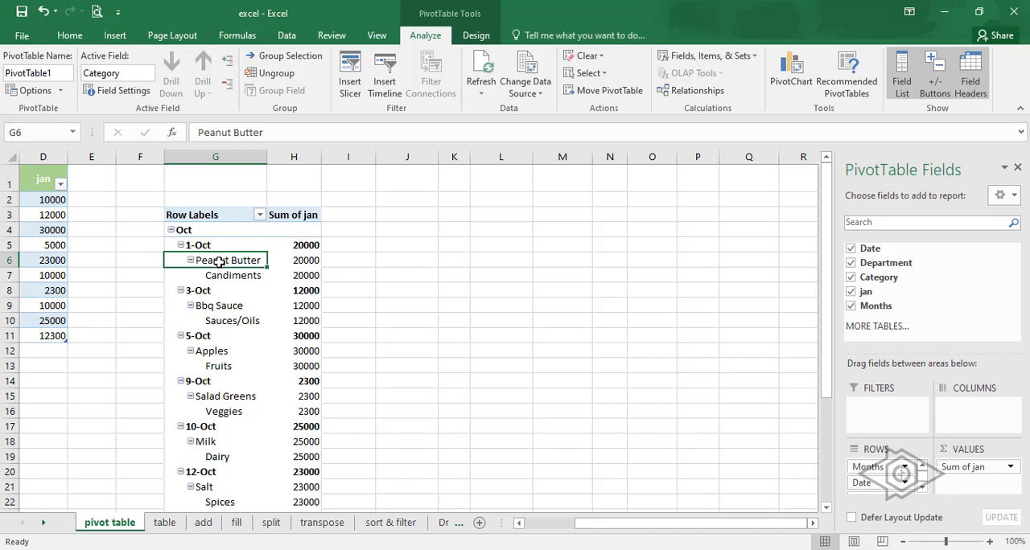
pyautogui.keyDown('ctrl'); pyautogui.click(214, 307); pyautogui.keyUp('ctrl')
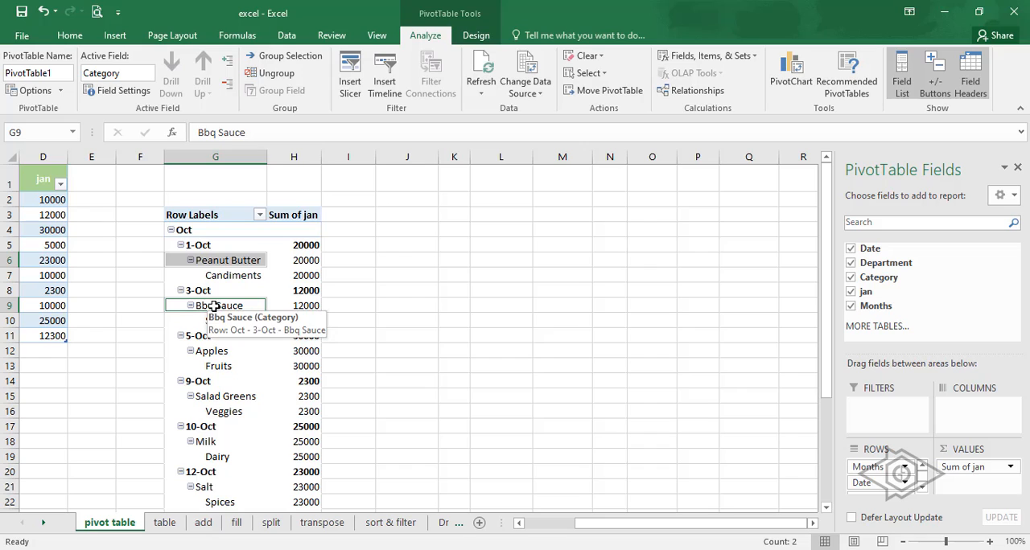
pyautogui.rightClick(211, 306)
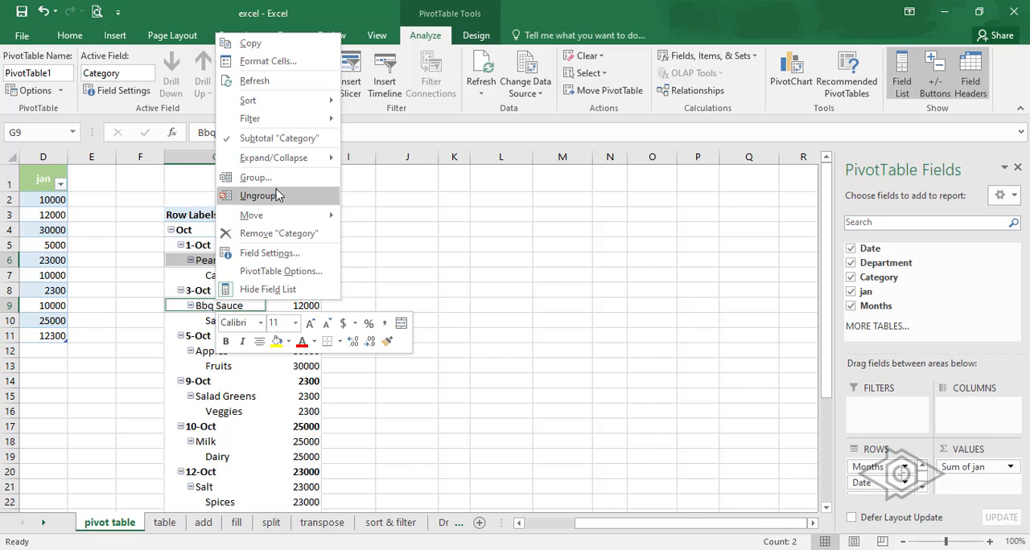
pyautogui.click(270, 179)
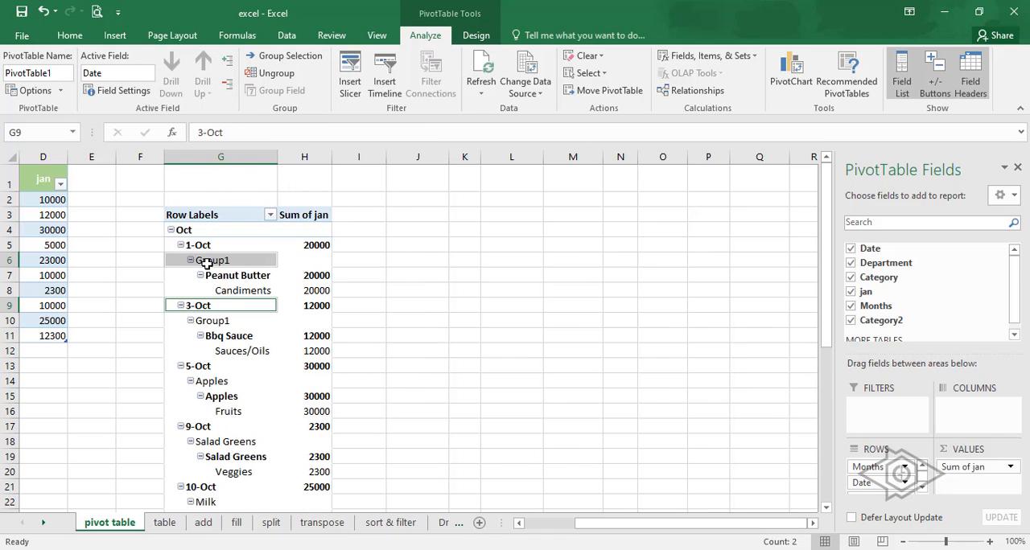
# - Set the custom name of the Group1 row's field, Category2, to xyz in its field settings
pyautogui.click(225, 260)
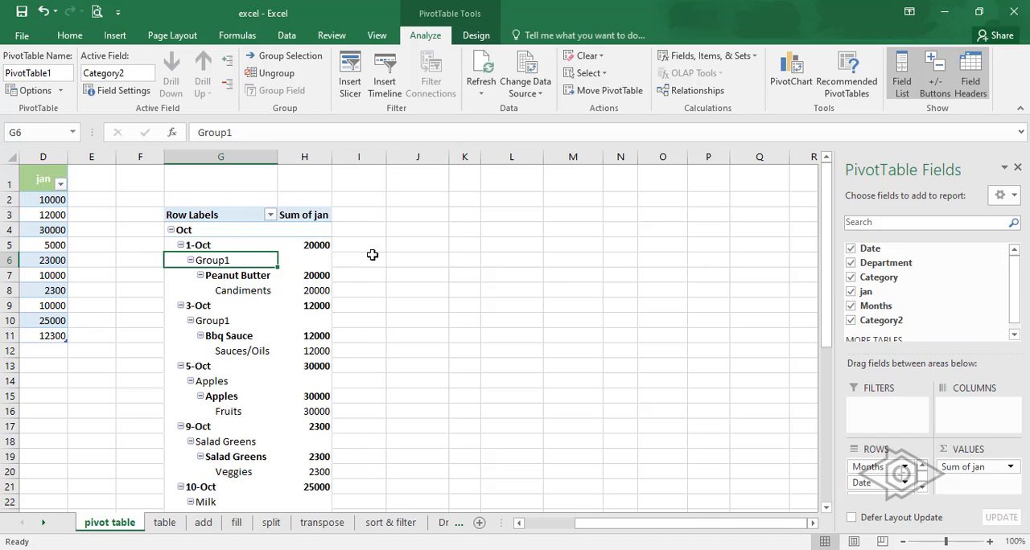
pyautogui.click(127, 71)
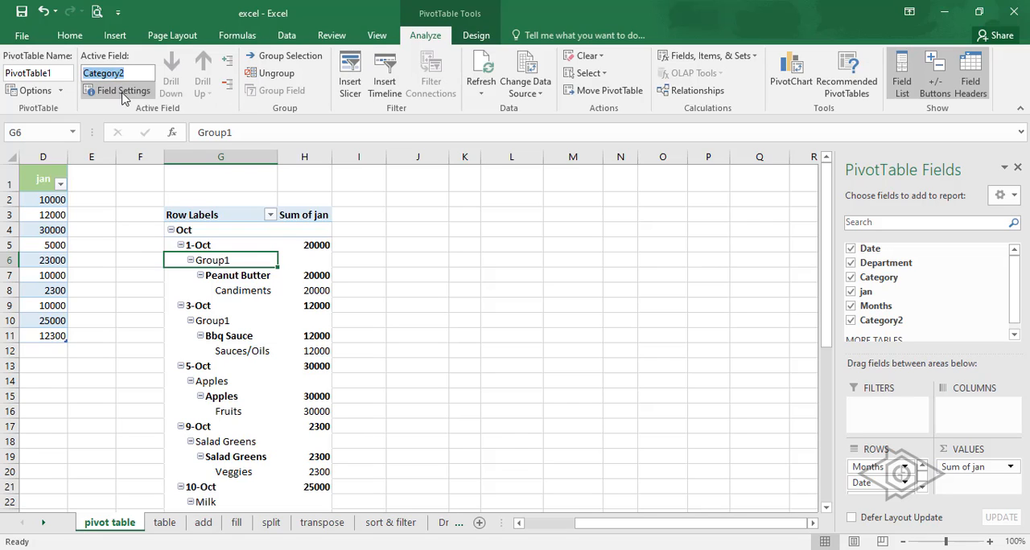
pyautogui.click(119, 91)
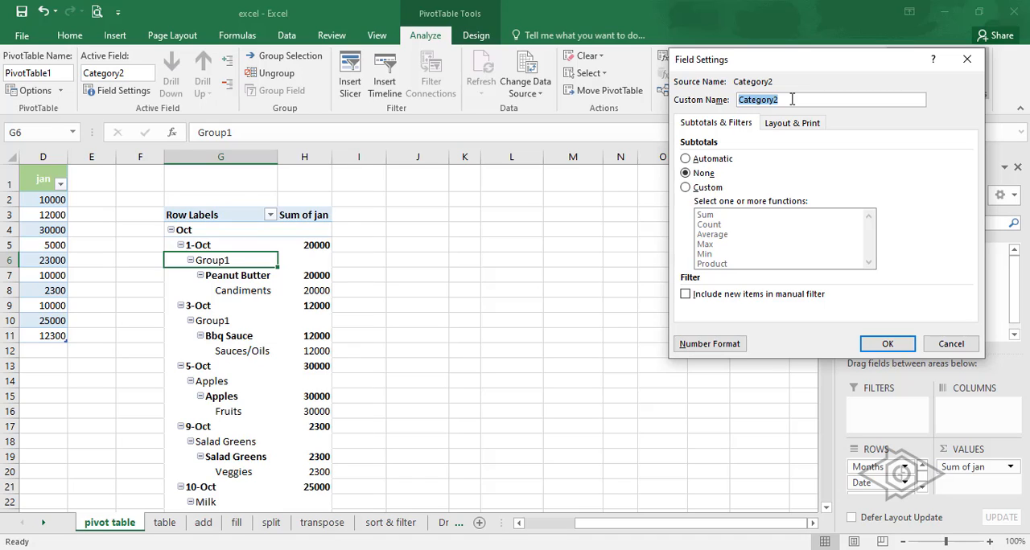
pyautogui.write('xyz')
pyautogui.click(879, 345)
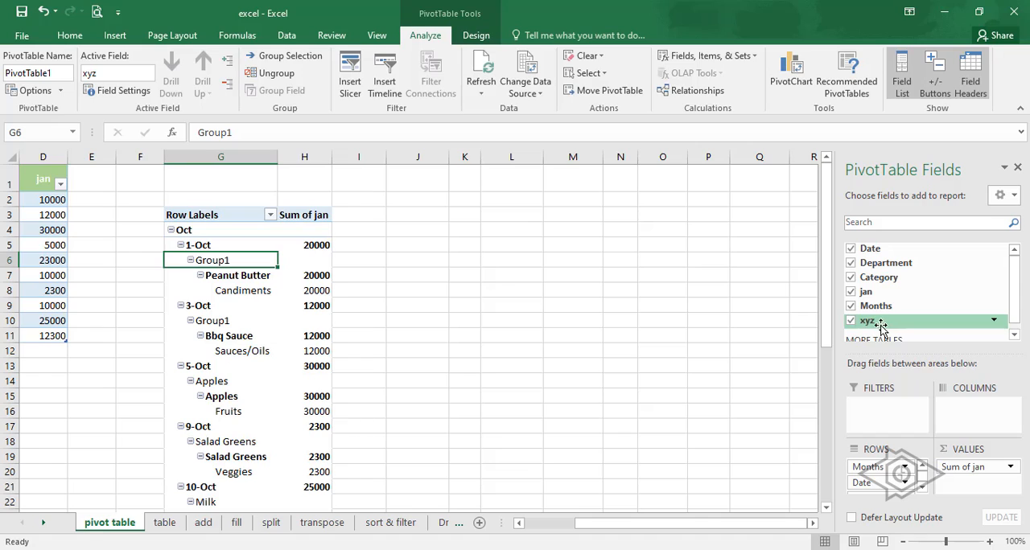
pyautogui.click(315, 290)
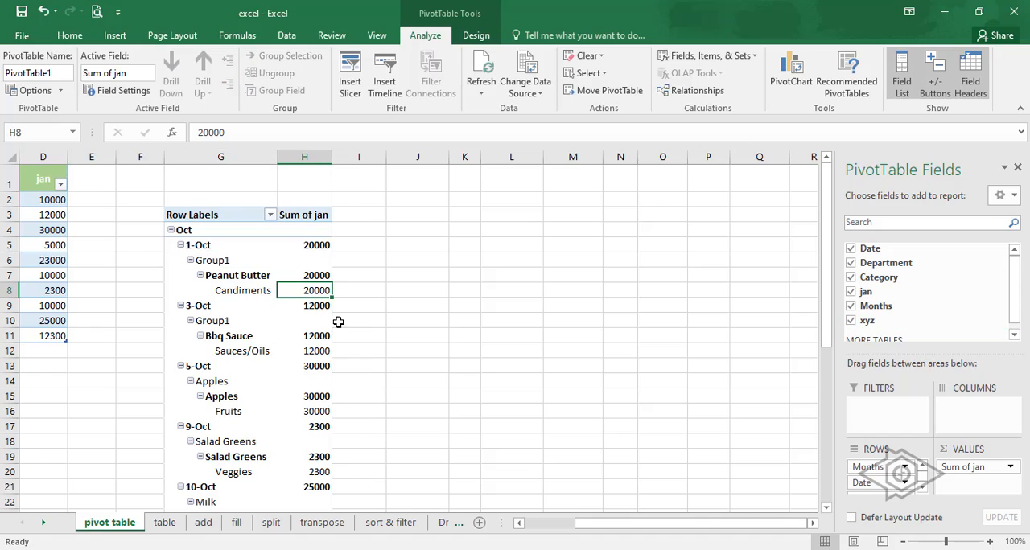
# - Ungroup the Group1 categories in the PivotTable so Peanut Butter and Bbq Sauce stand on their own
pyautogui.click(228, 247)
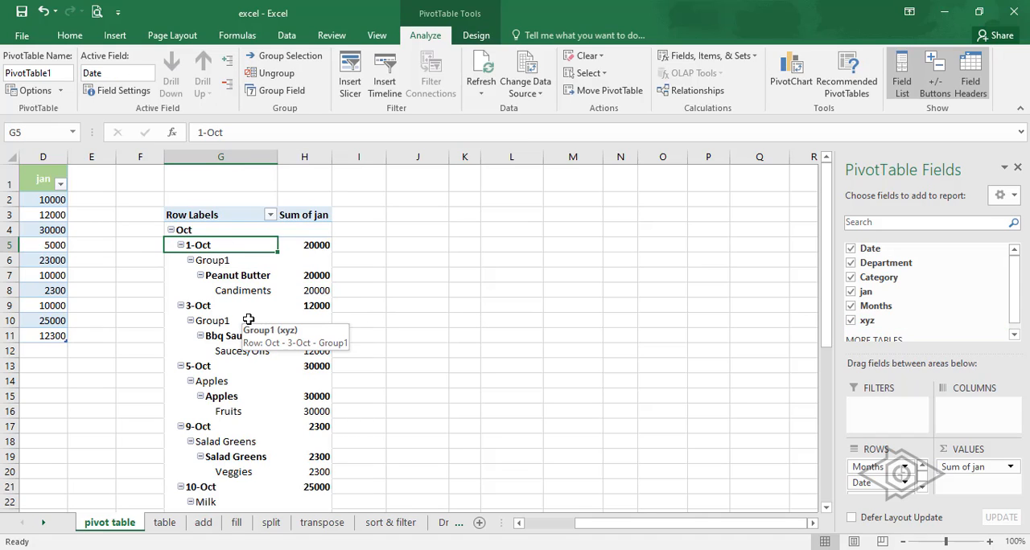
pyautogui.rightClick(221, 261)
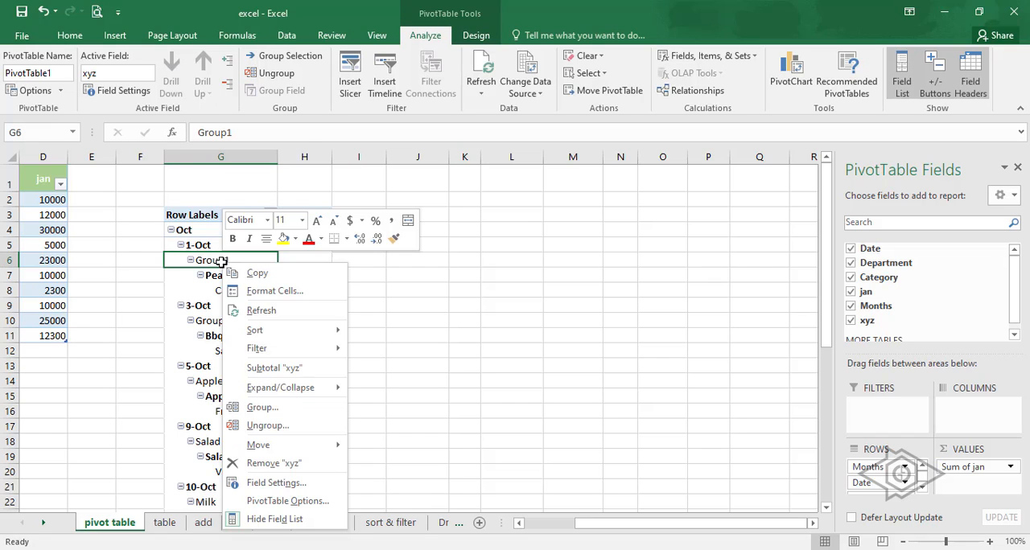
pyautogui.moveTo(280, 389)
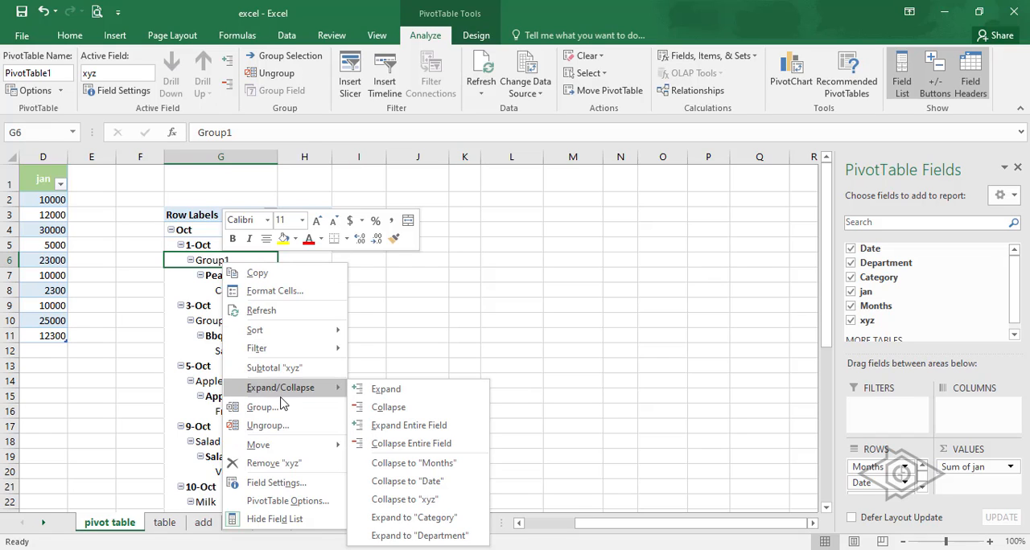
pyautogui.click(275, 425)
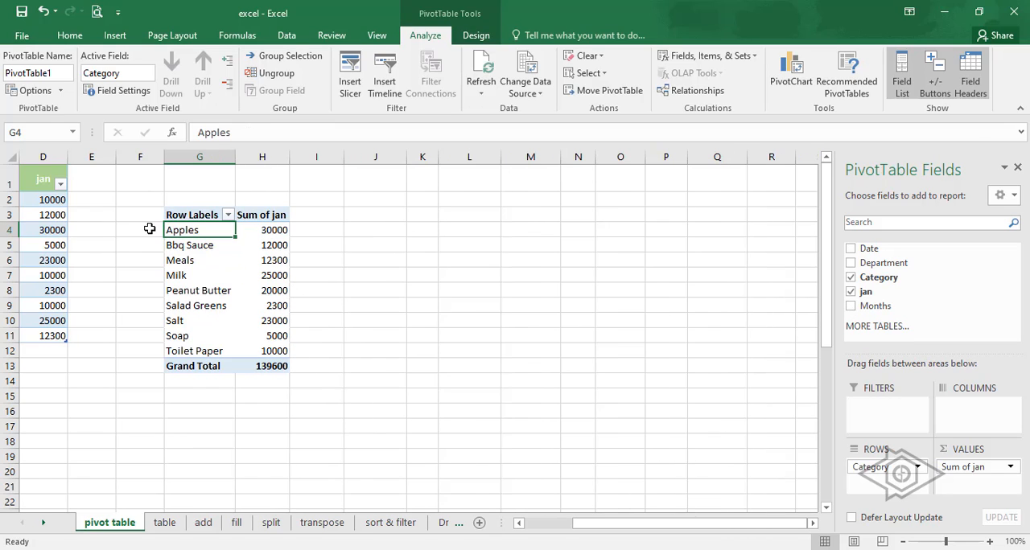
# - Reduce the PivotTable rows to the Category field only, and select the Apples row label
pyautogui.click(157, 229)
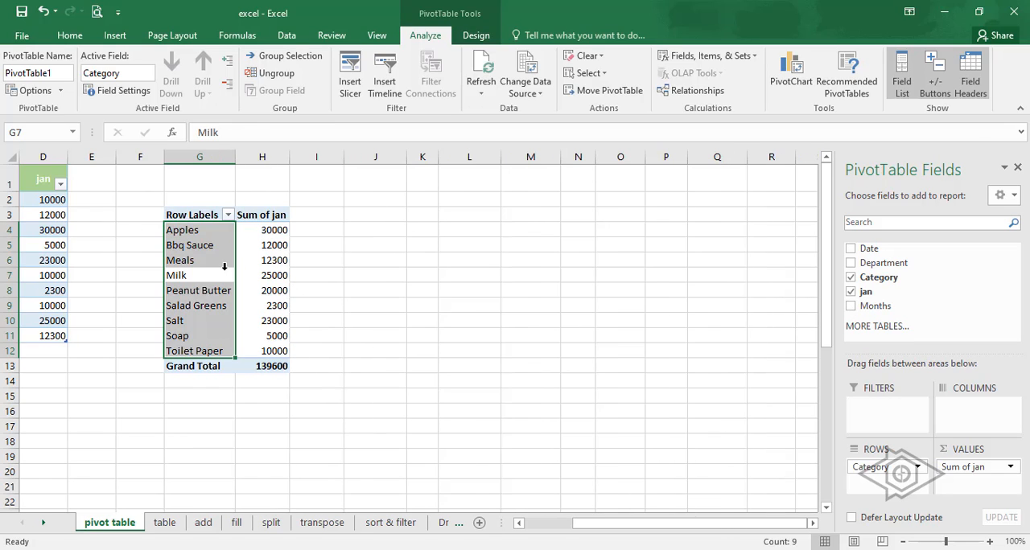
pyautogui.click(262, 231)
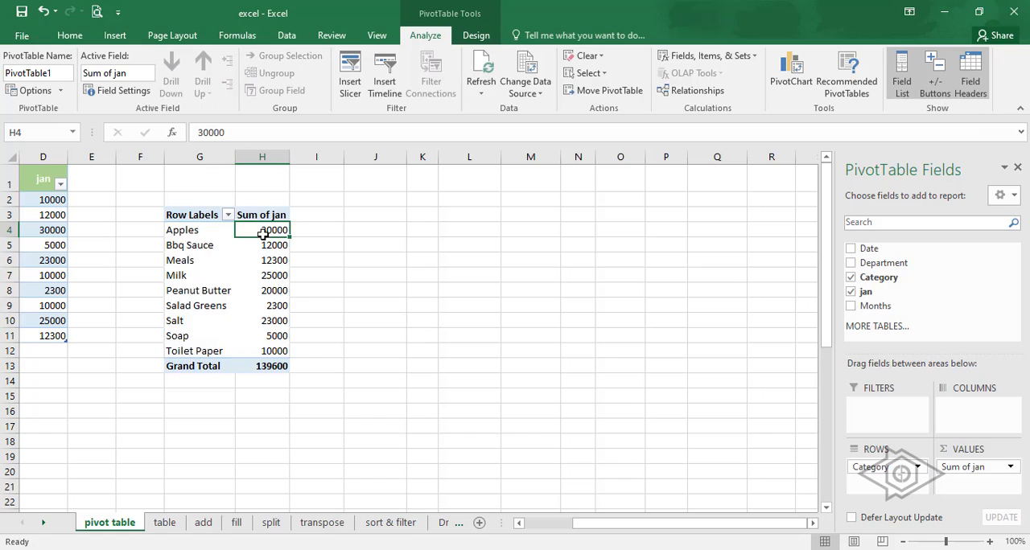
pyautogui.click(191, 230)
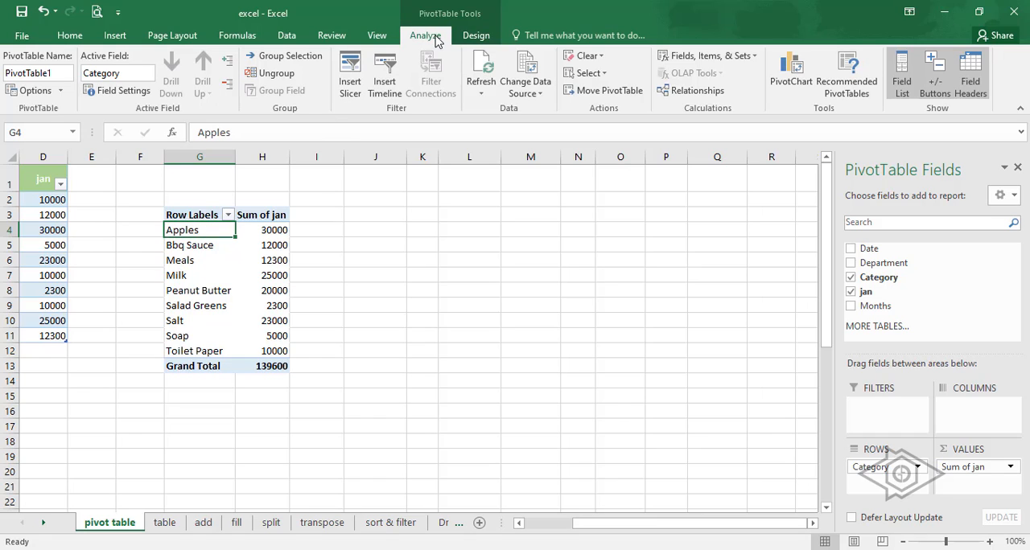
# - Insert slicers for Department and Category and place them side by side next to the PivotTable
pyautogui.click(358, 91)
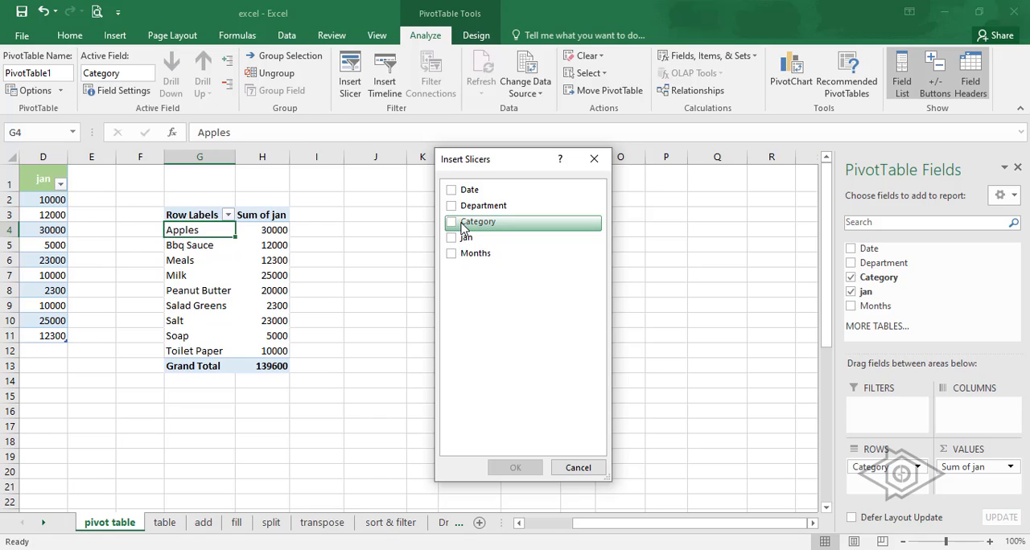
pyautogui.click(451, 207)
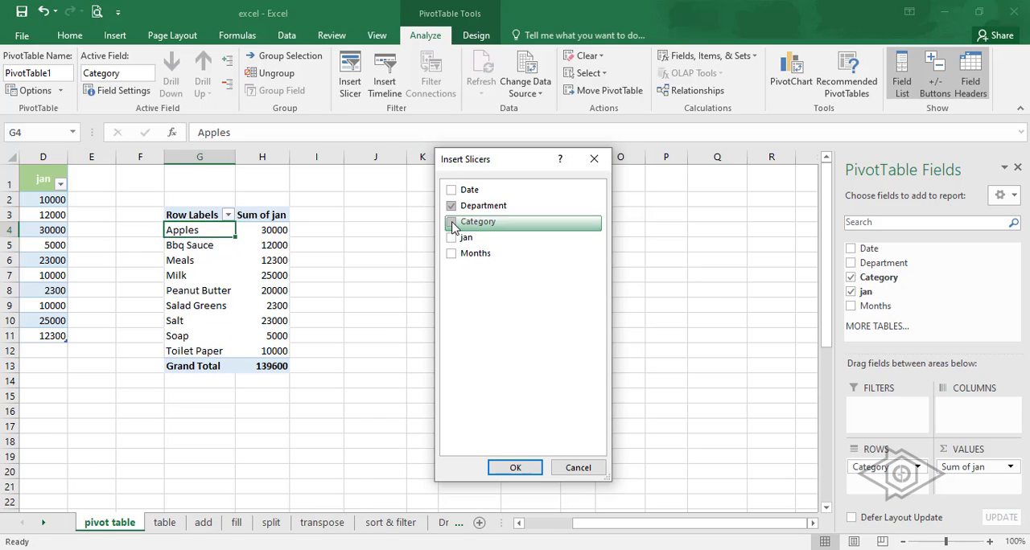
pyautogui.click(506, 468)
pyautogui.moveTo(418, 278); pyautogui.dragTo(592, 236)
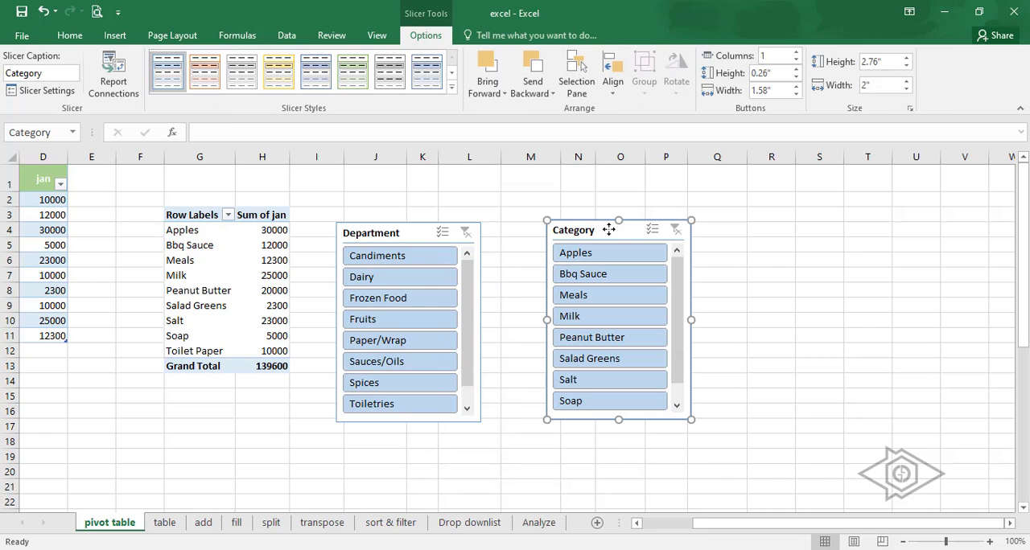
pyautogui.moveTo(405, 236); pyautogui.dragTo(397, 218)
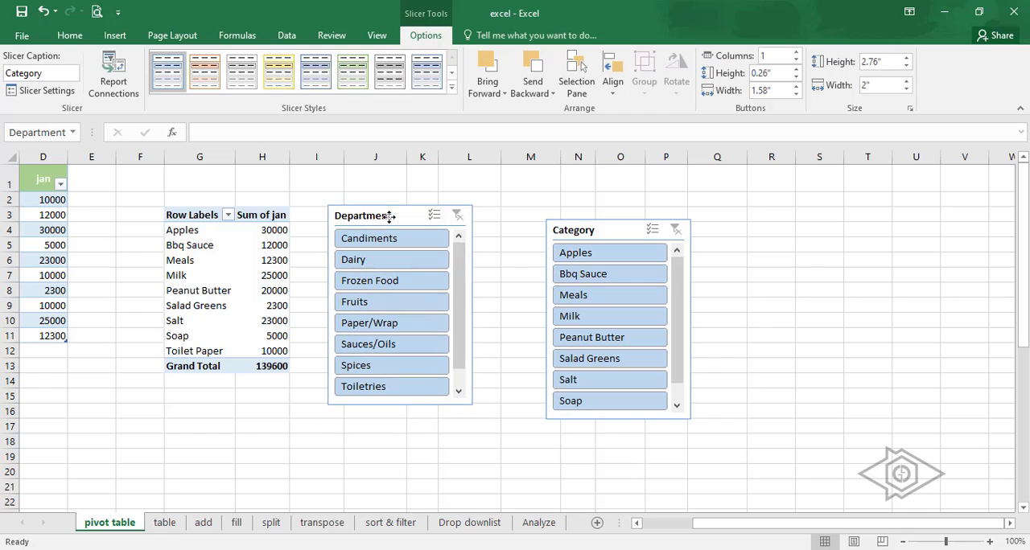
pyautogui.moveTo(616, 230); pyautogui.dragTo(578, 213)
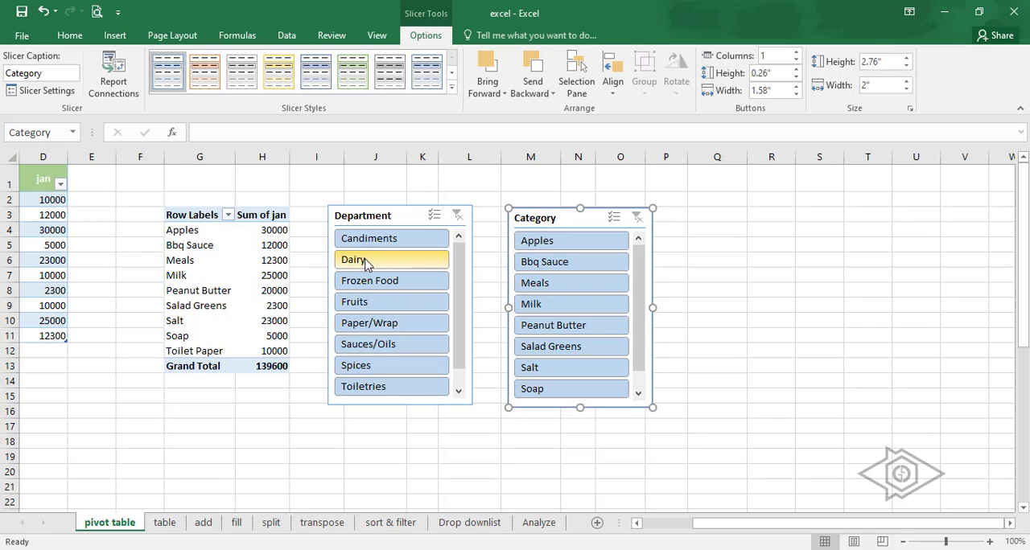
# - Filter the PivotTable through the Department slicer by Dairy, Frozen Food and Fruits in turn
pyautogui.click(392, 265)
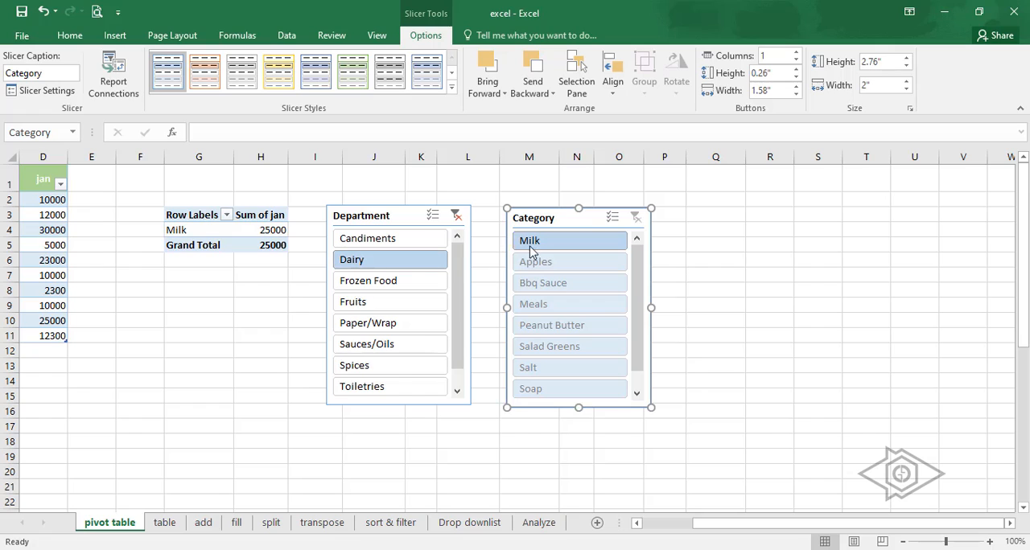
pyautogui.click(363, 284)
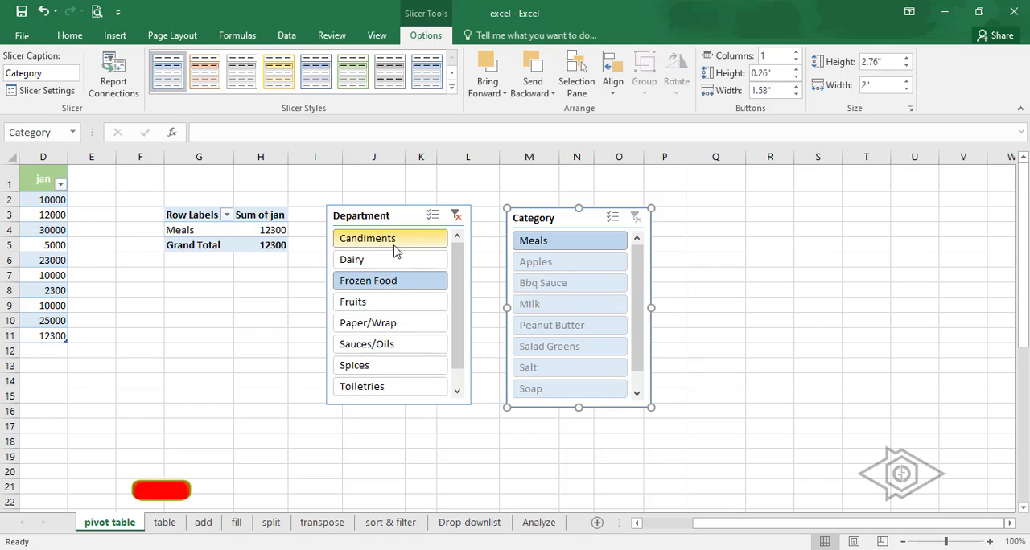
pyautogui.click(370, 310)
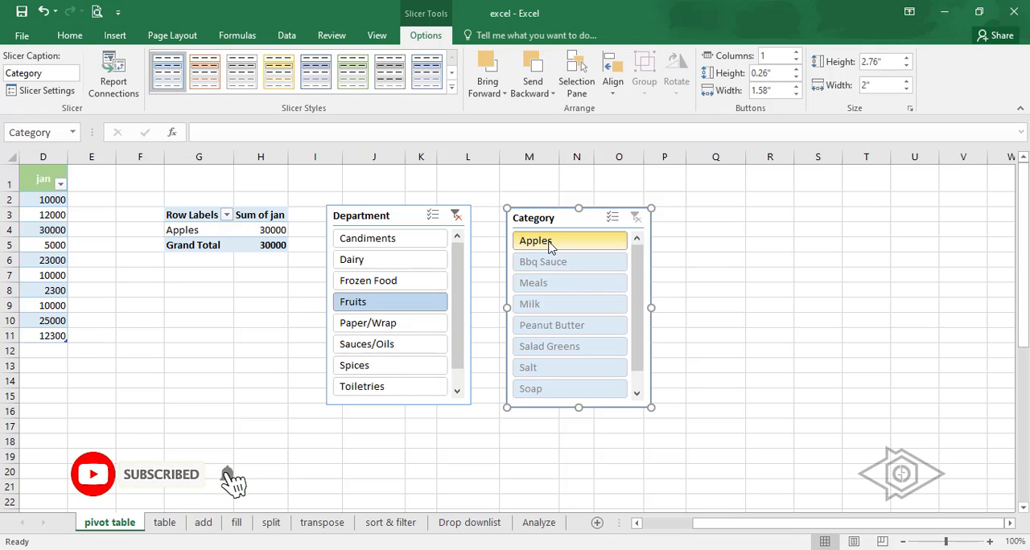
# - Filter the PivotTable through the Category slicer by Peanut Butter and Bbq Sauce in turn, and select the Department slicer
pyautogui.click(552, 325)
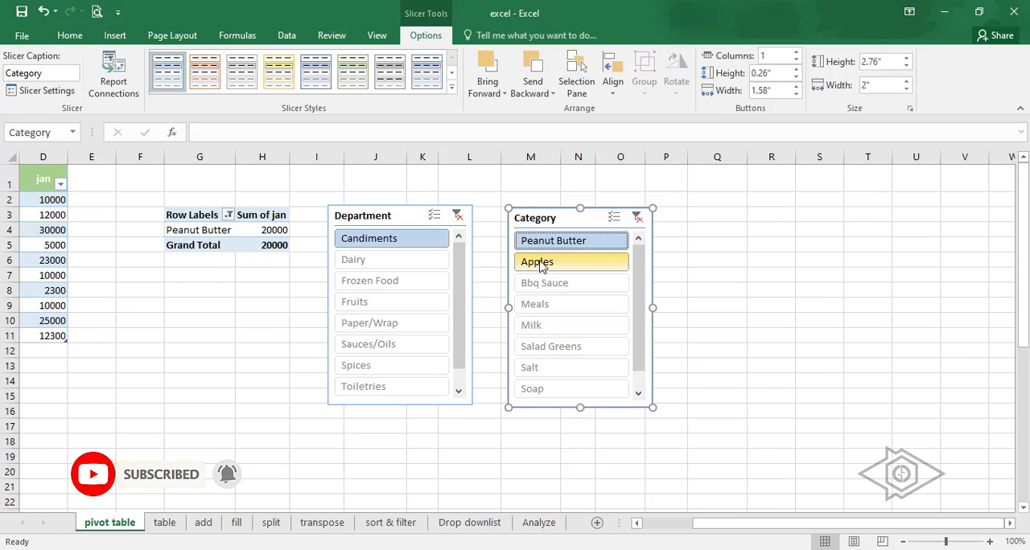
pyautogui.click(537, 264)
pyautogui.click(541, 284)
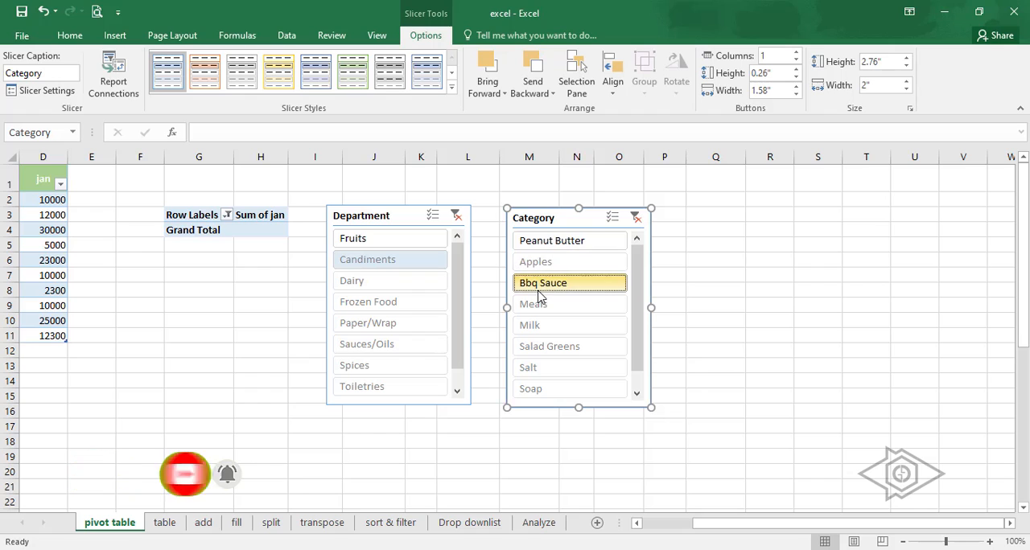
pyautogui.click(402, 214)
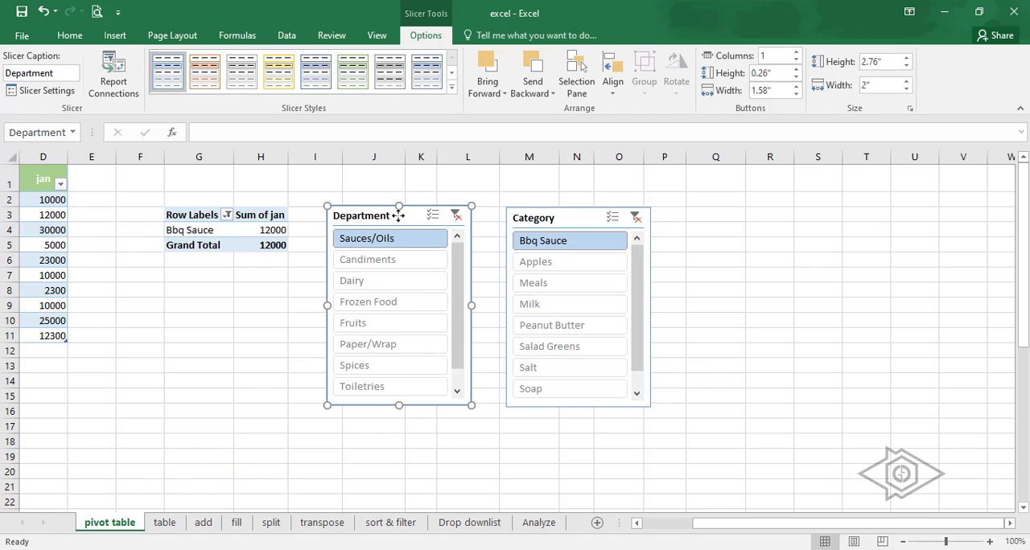
# - Add Meals and Milk to Bbq Sauce in the PivotTable's Row Labels filter
pyautogui.click(227, 216)
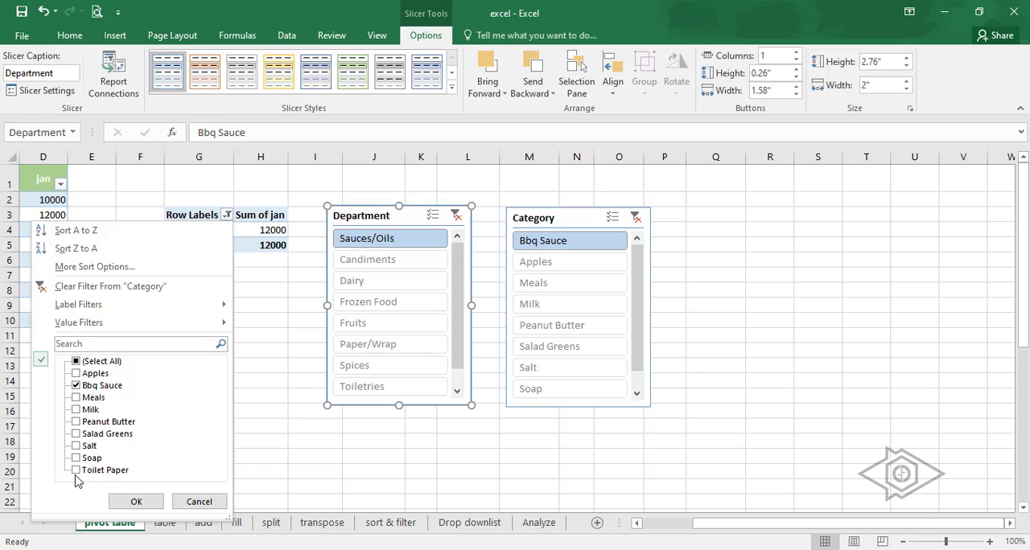
pyautogui.click(77, 399)
pyautogui.click(78, 411)
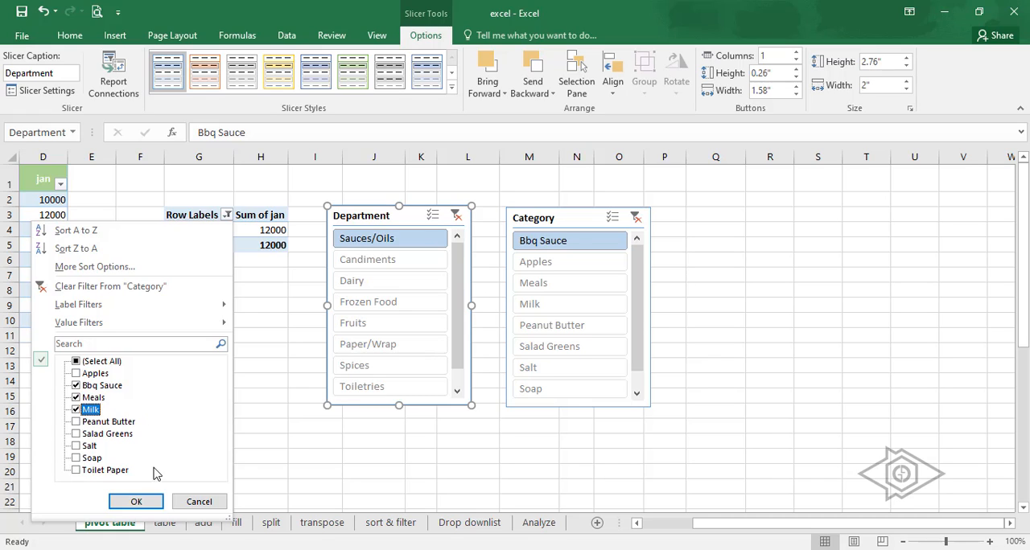
pyautogui.click(136, 501)
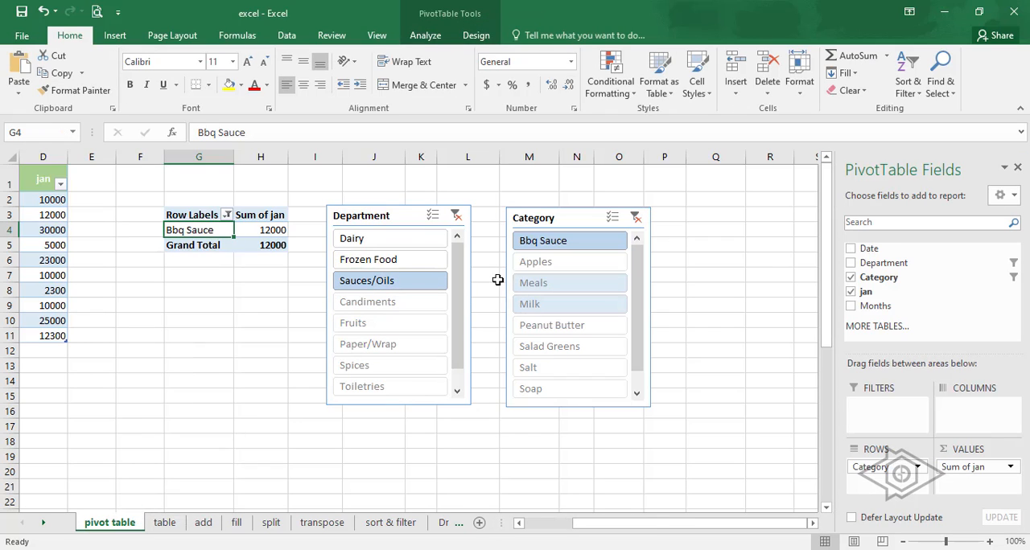
# - Switch the Department slicer through Dairy, Frozen Food and Sauces/Oils in turn
pyautogui.click(383, 241)
pyautogui.click(378, 260)
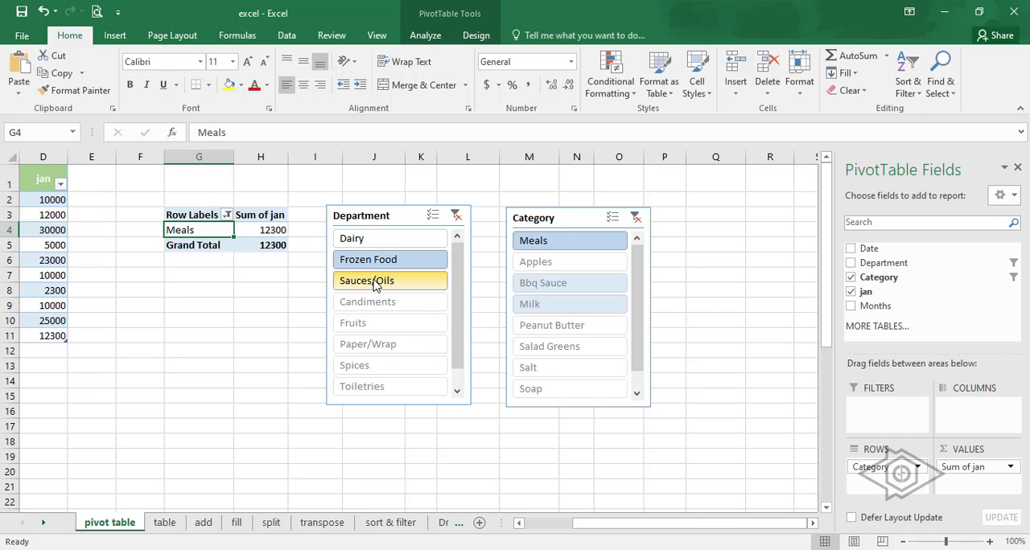
pyautogui.click(380, 282)
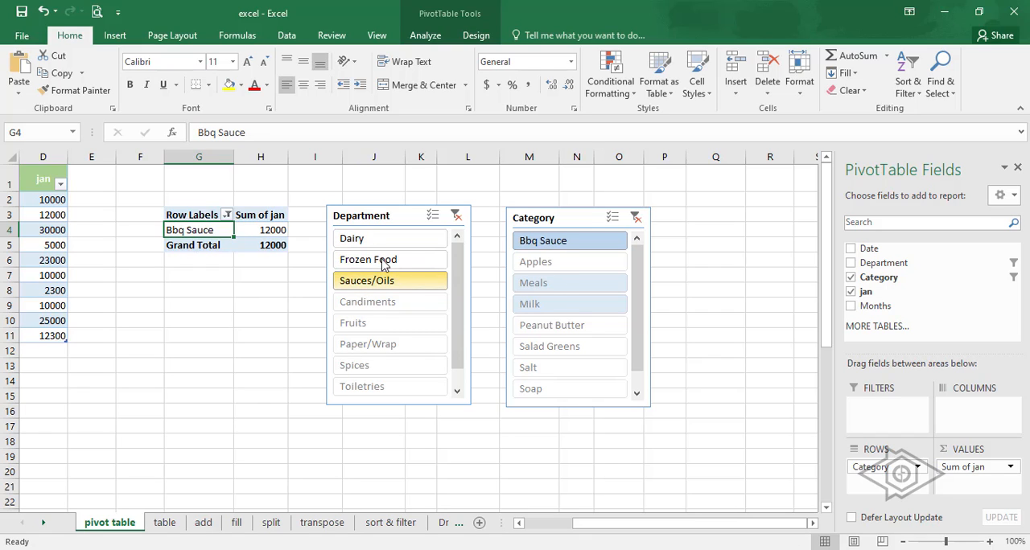
# - Include all categories in the Row Labels filter, and try slicing by the Candiments department and the Meals category
pyautogui.click(231, 215)
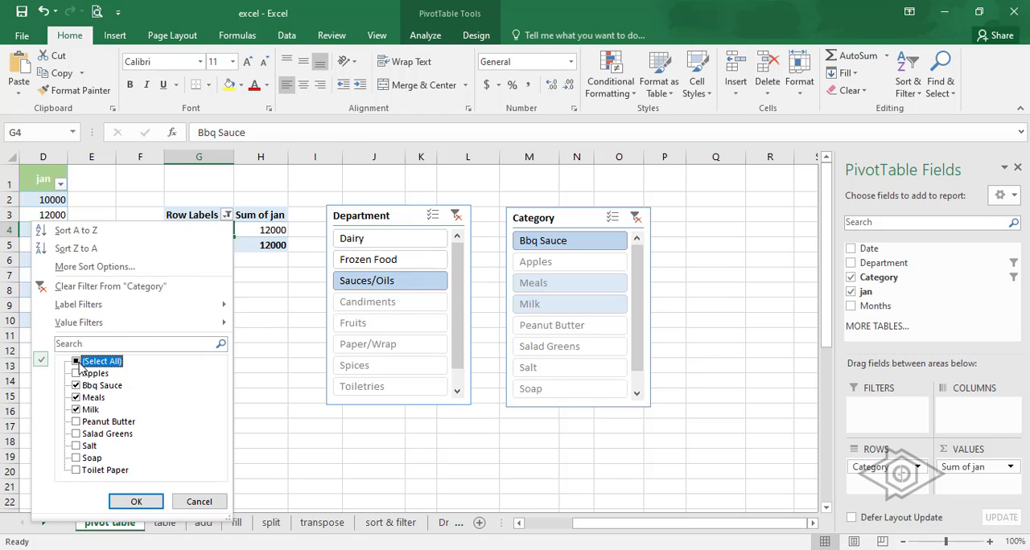
pyautogui.click(136, 501)
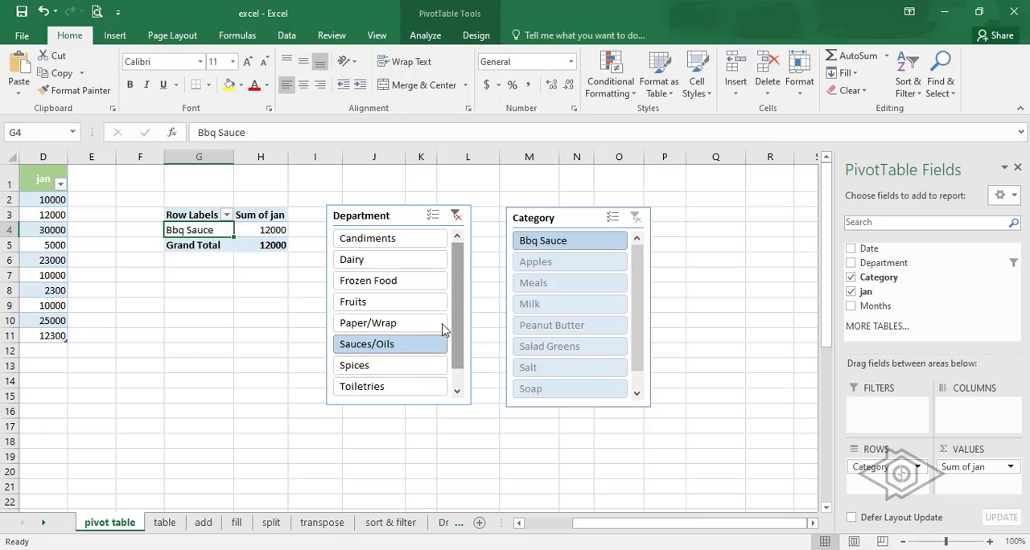
pyautogui.click(593, 239)
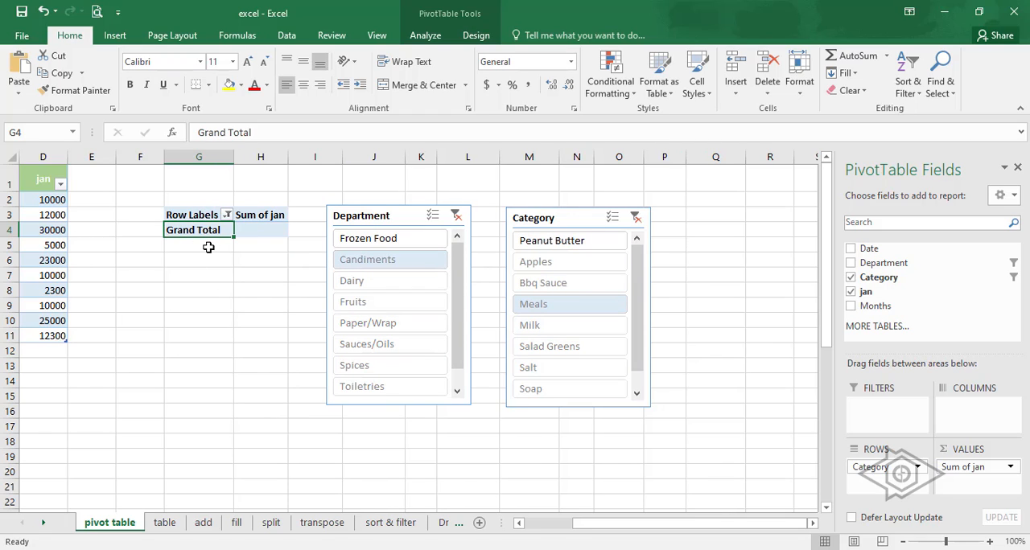
# - Select all categories in the Row Labels filter and clear the Department slicer's filter
pyautogui.click(228, 215)
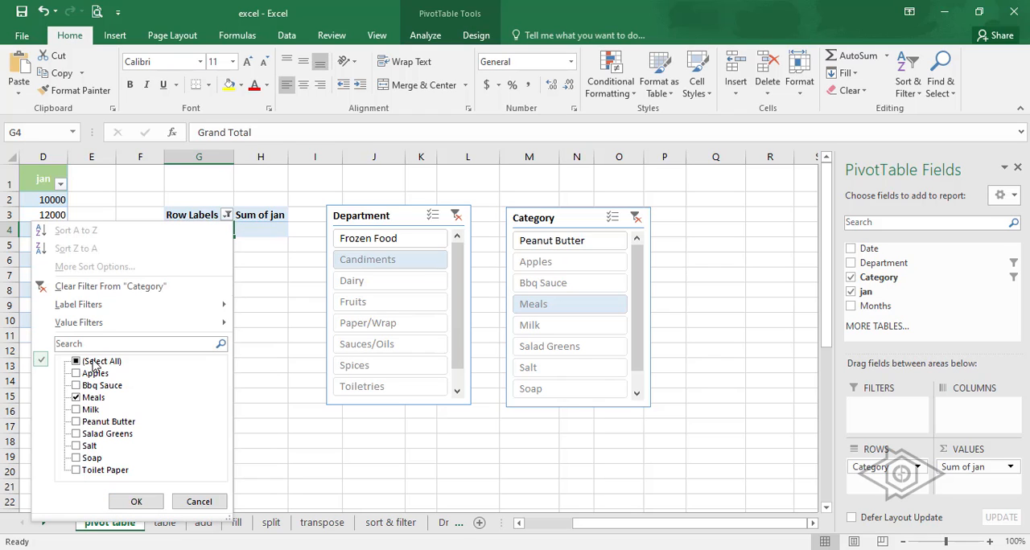
pyautogui.click(87, 363)
pyautogui.click(77, 362)
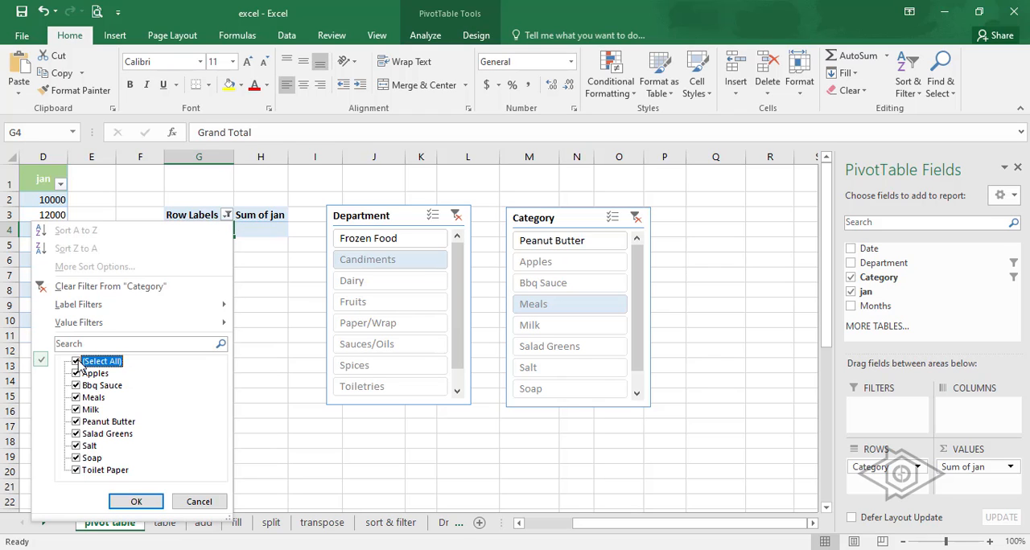
pyautogui.click(136, 501)
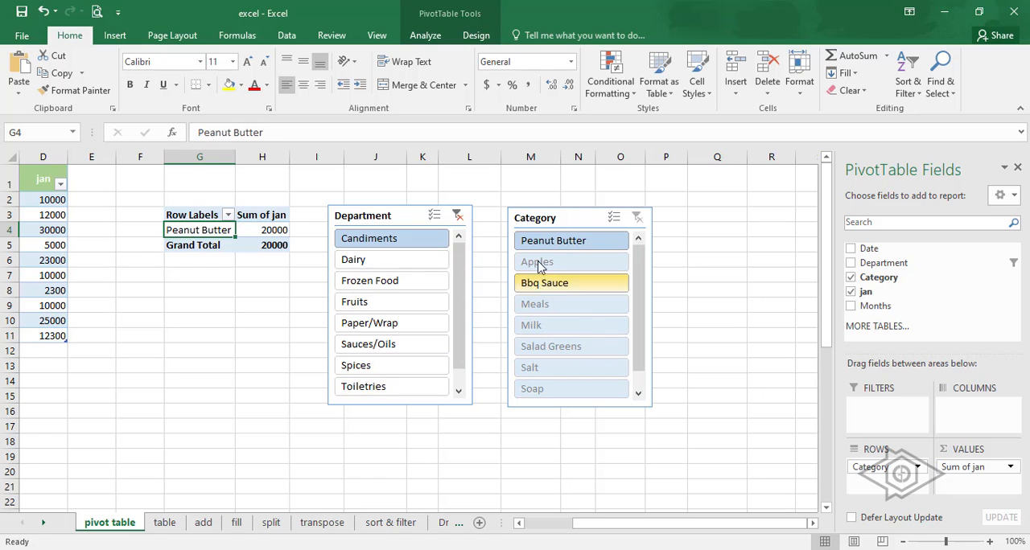
pyautogui.click(457, 216)
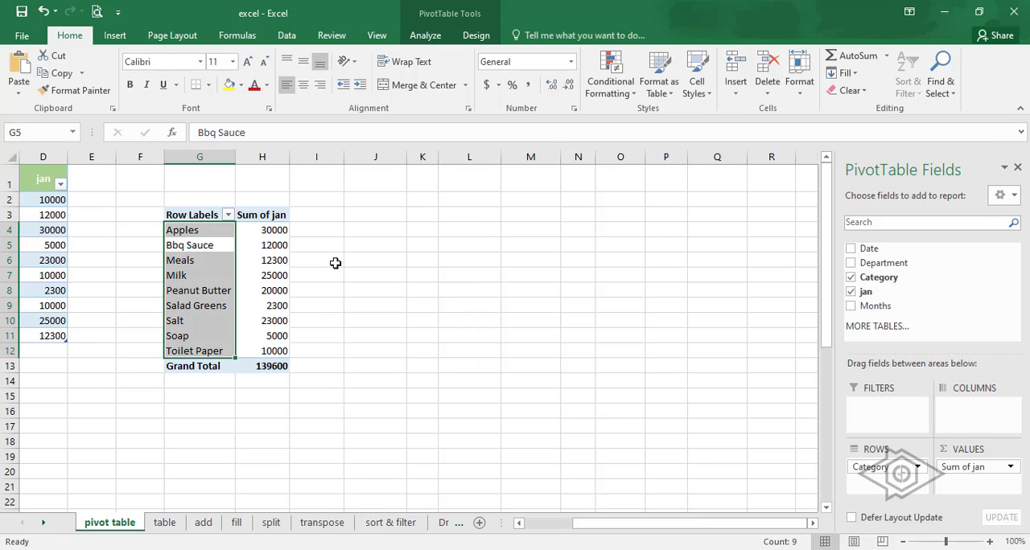
# - With both slicers removed, filter the PivotTable's row labels to only Apples, Bbq Sauce, Meals and Milk
pyautogui.click(330, 260)
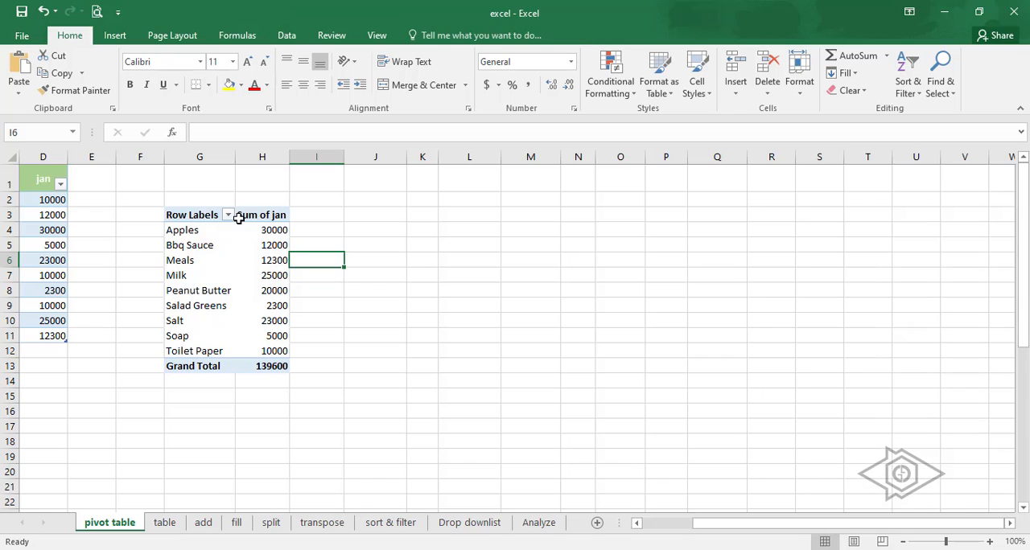
pyautogui.click(228, 215)
pyautogui.click(79, 362)
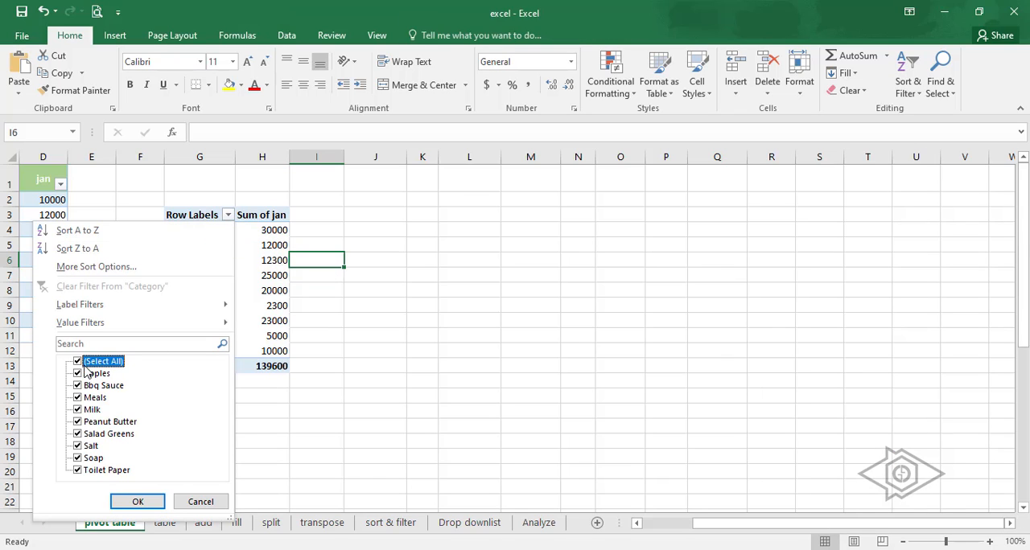
pyautogui.click(78, 373)
pyautogui.click(78, 386)
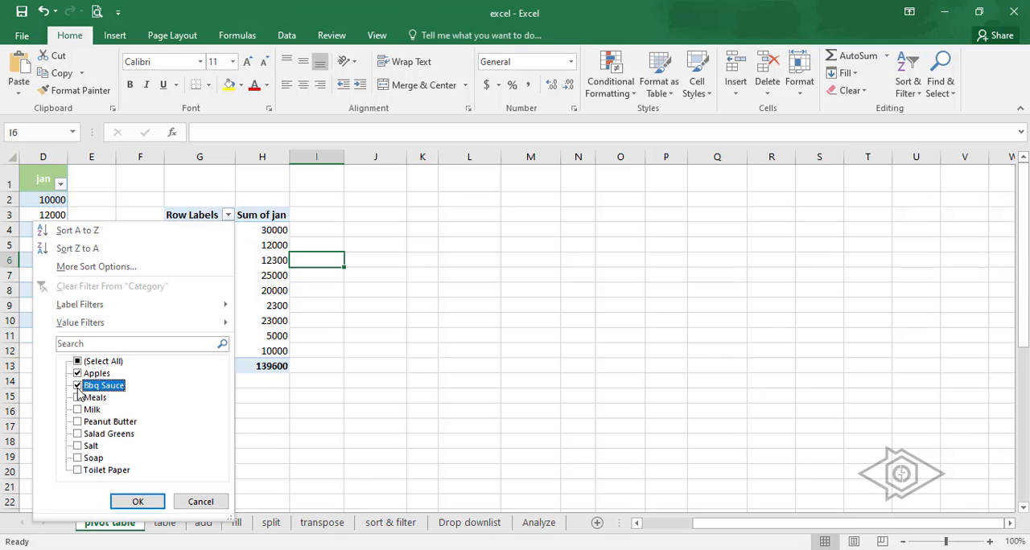
pyautogui.click(78, 397)
pyautogui.click(78, 410)
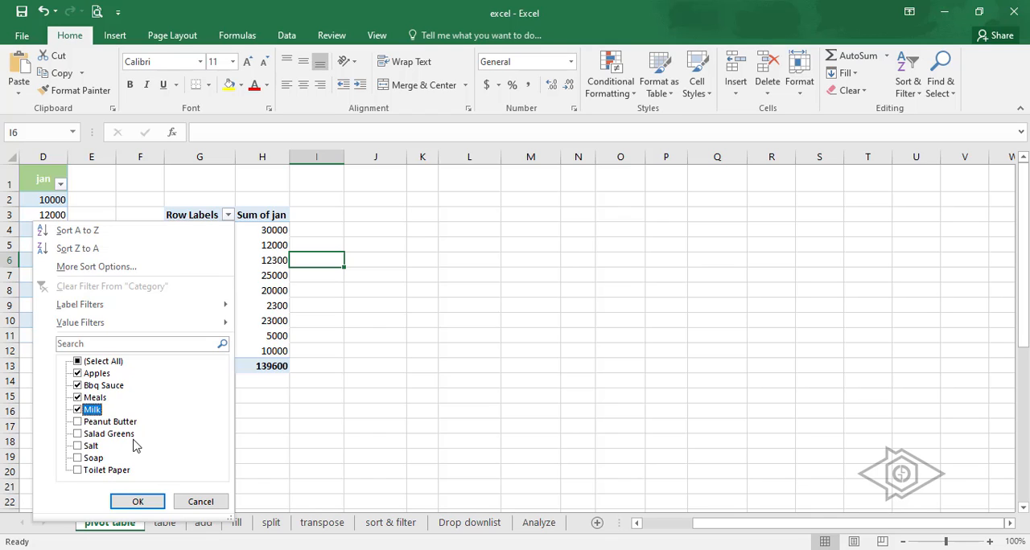
pyautogui.click(137, 501)
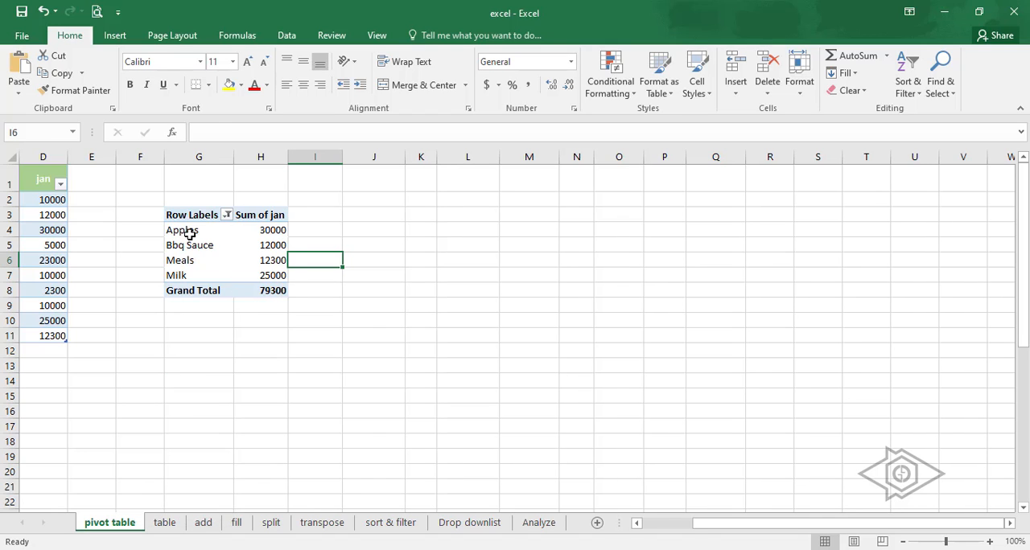
# - Include all categories again in the PivotTable's Row Labels filter
pyautogui.moveTo(189, 233); pyautogui.dragTo(274, 275)
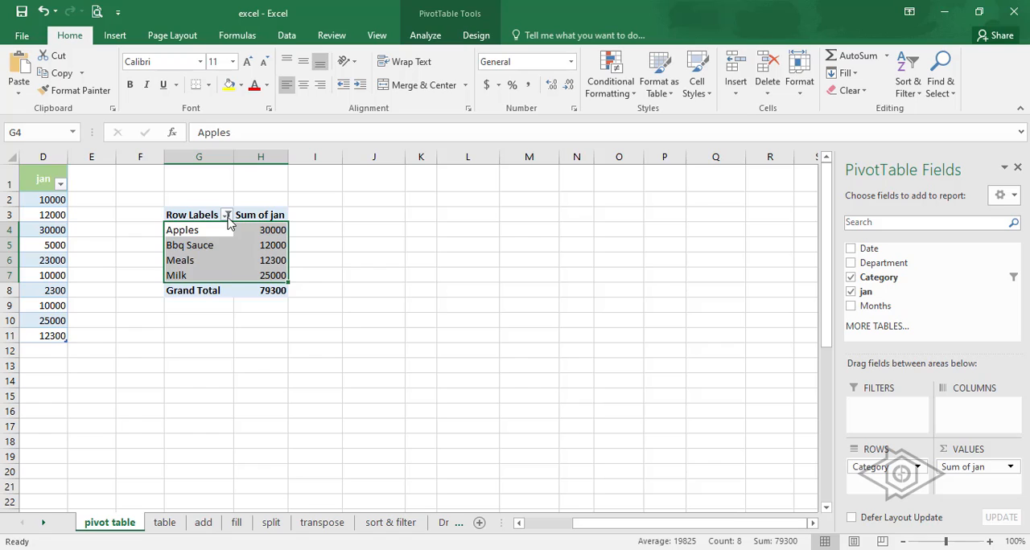
pyautogui.click(228, 216)
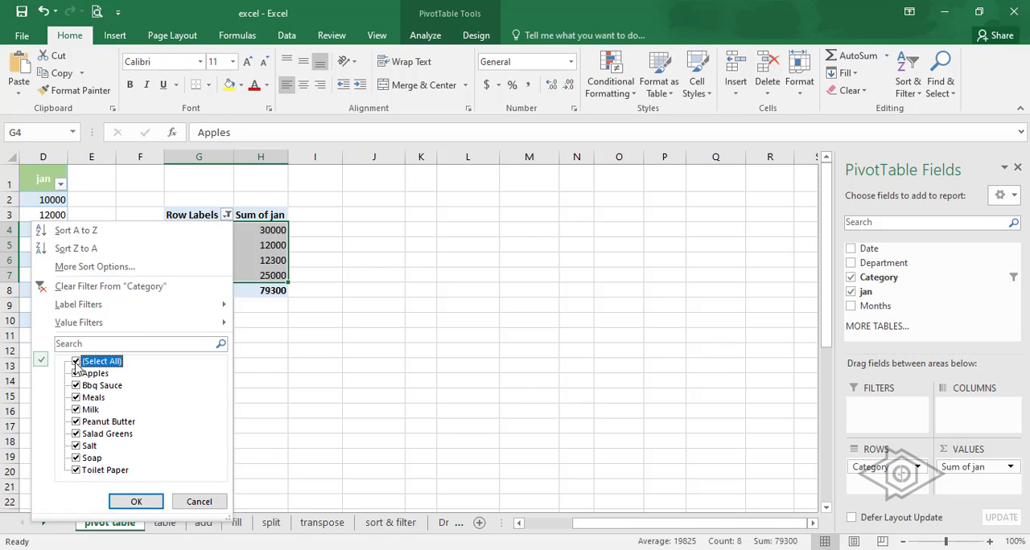
pyautogui.click(138, 500)
pyautogui.click(376, 336)
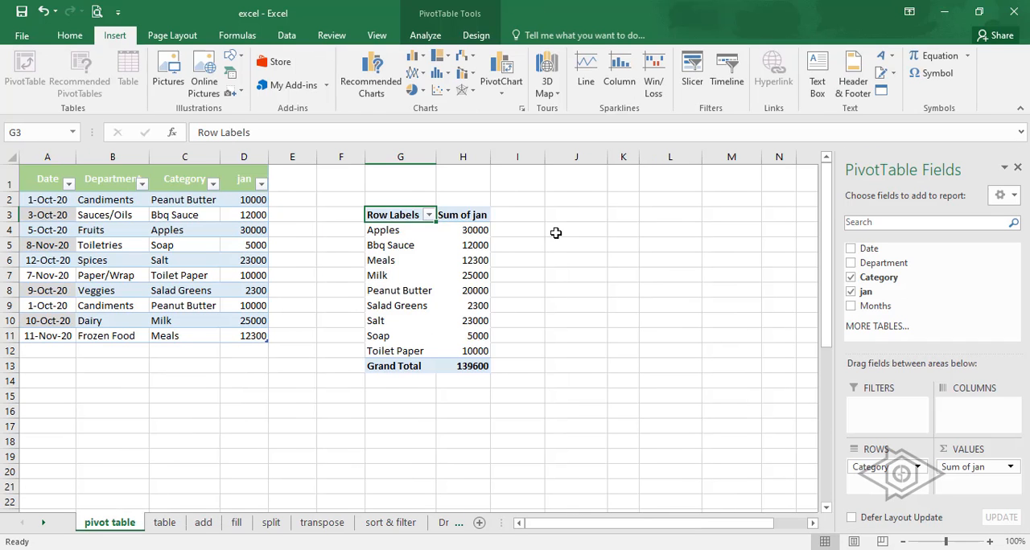
pyautogui.click(555, 233)
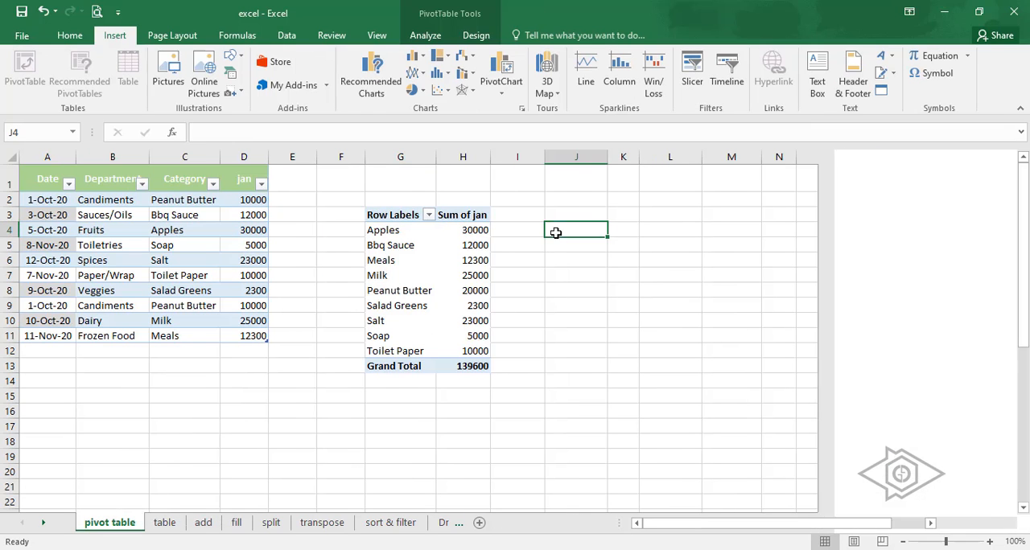
# - Insert a PivotChart based on the sales table, placed in the existing pivot table worksheet at cell J2
pyautogui.click(207, 269)
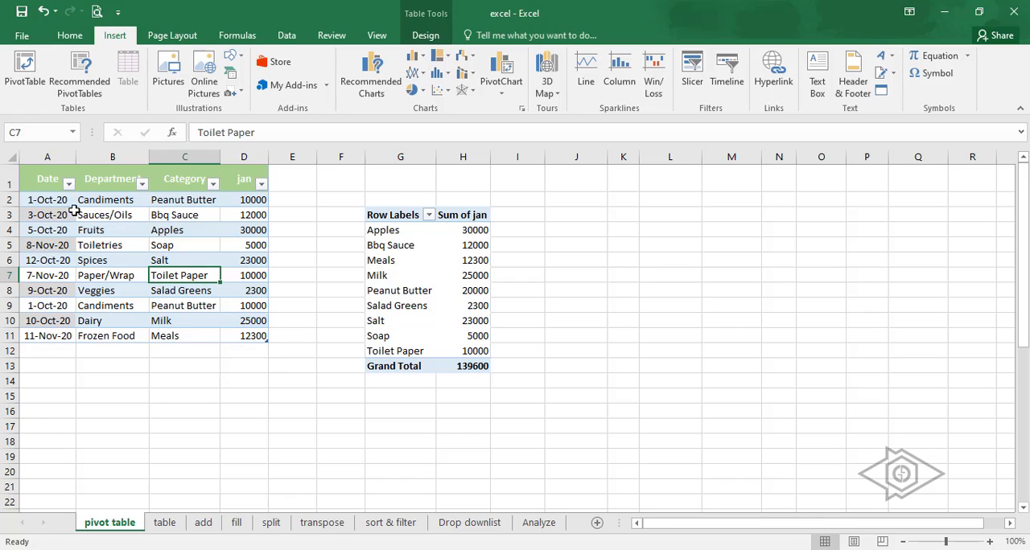
pyautogui.click(45, 188)
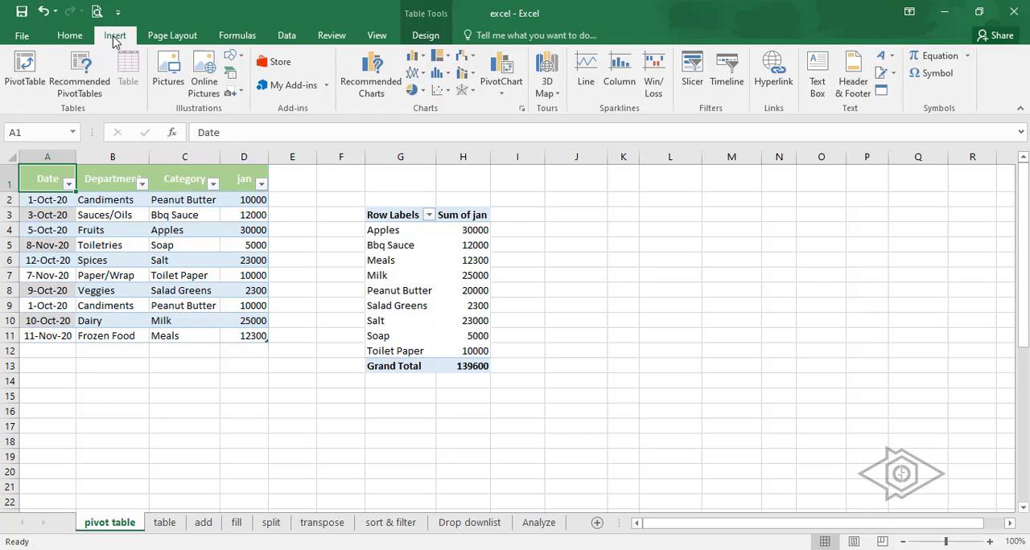
pyautogui.click(502, 98)
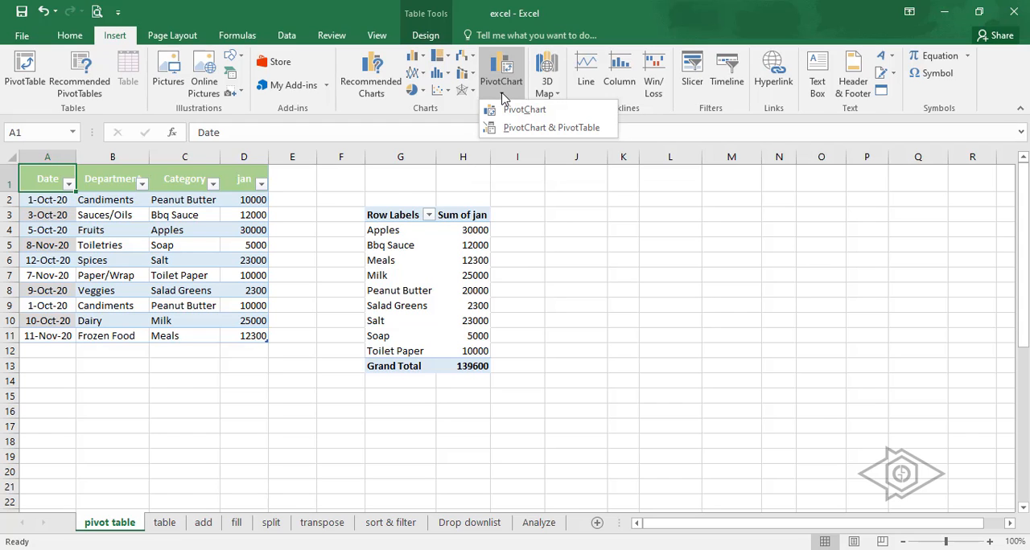
pyautogui.click(506, 72)
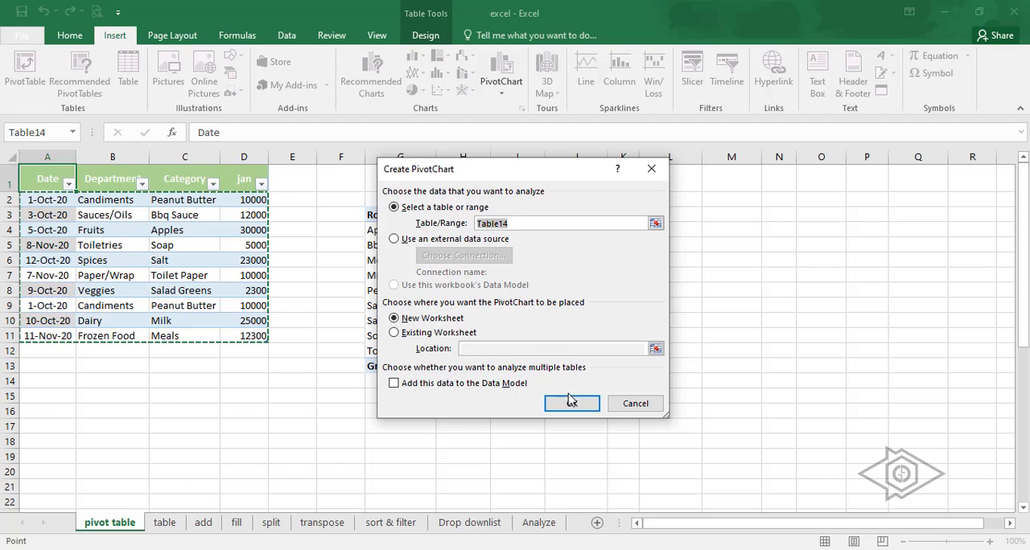
pyautogui.click(394, 333)
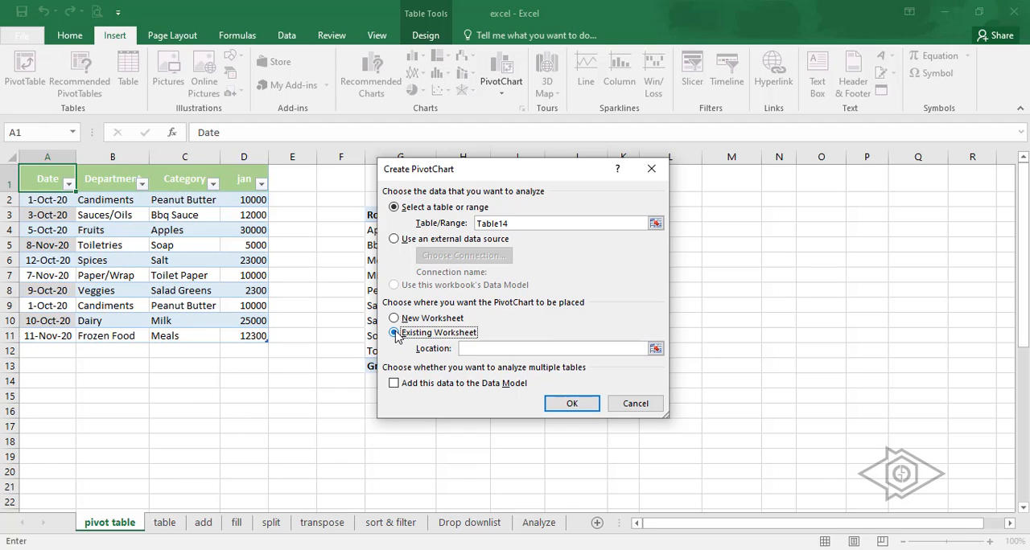
pyautogui.click(473, 348)
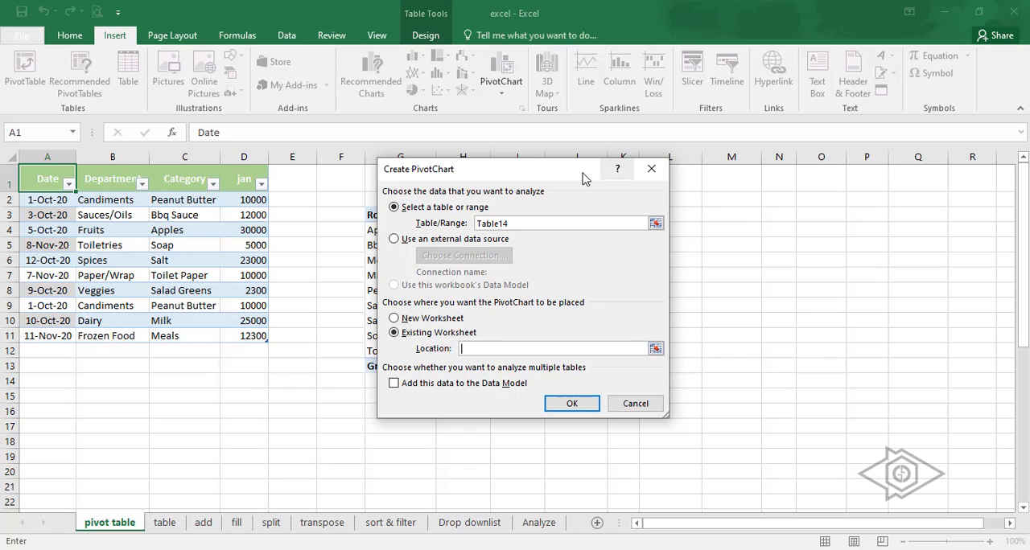
pyautogui.moveTo(587, 174); pyautogui.dragTo(349, 178)
pyautogui.click(576, 200)
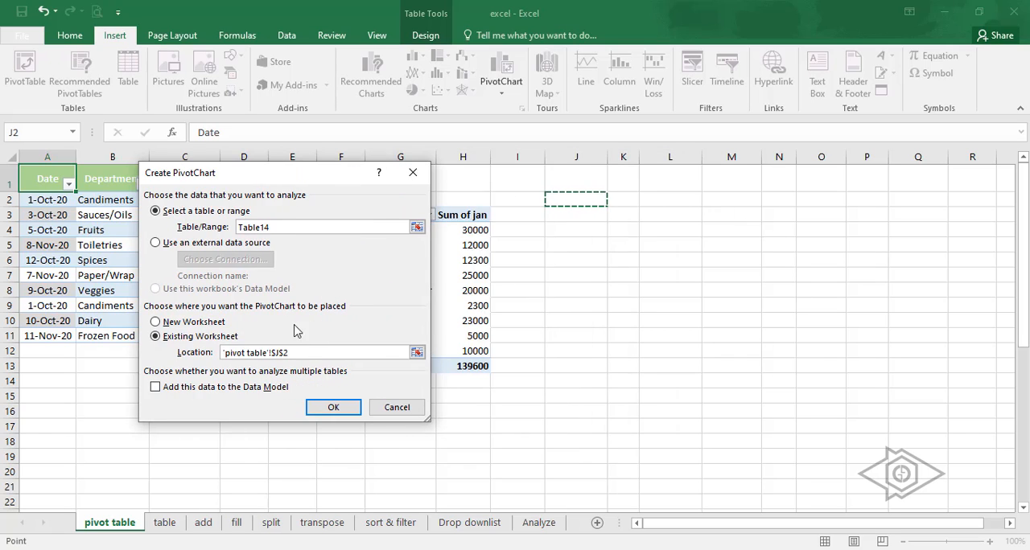
pyautogui.click(156, 322)
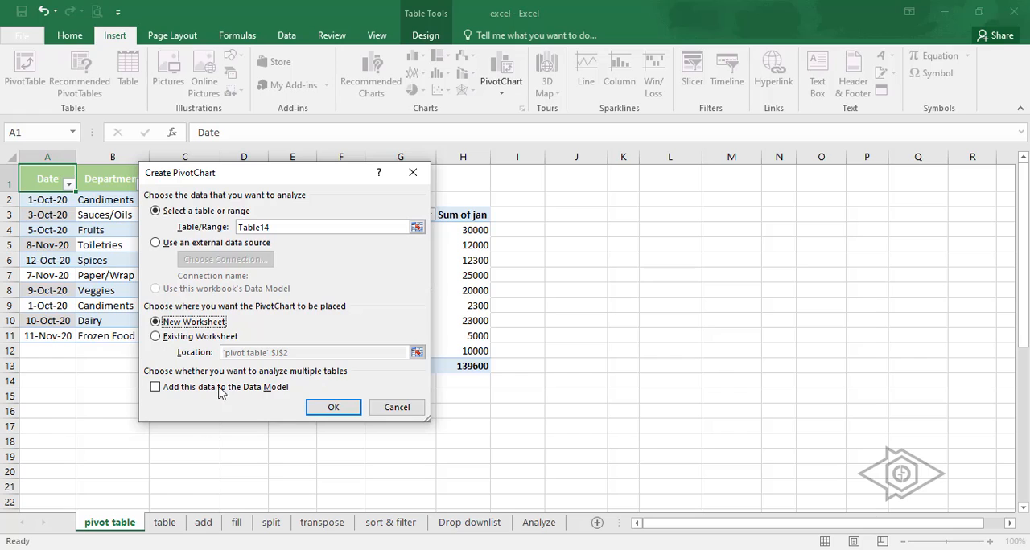
pyautogui.click(156, 339)
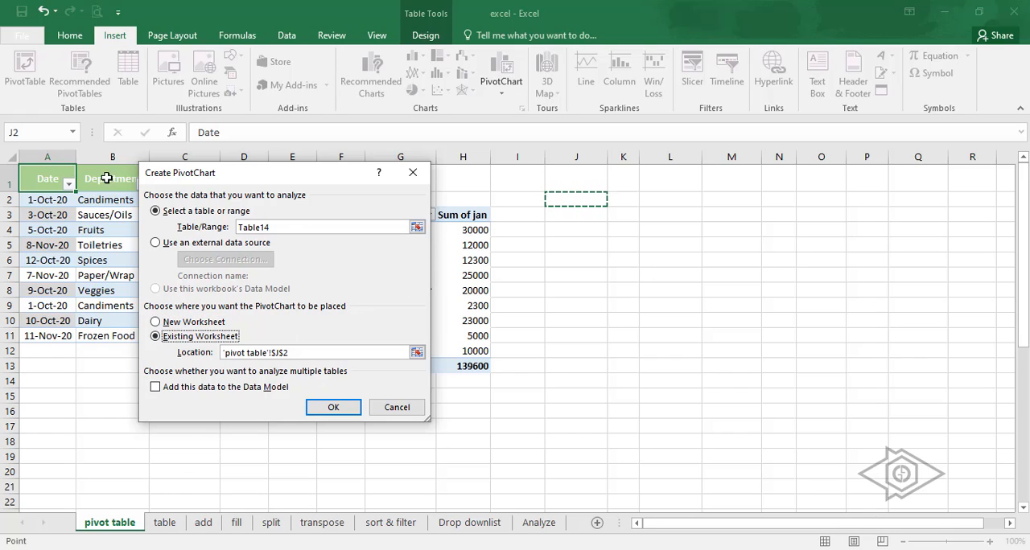
pyautogui.click(332, 409)
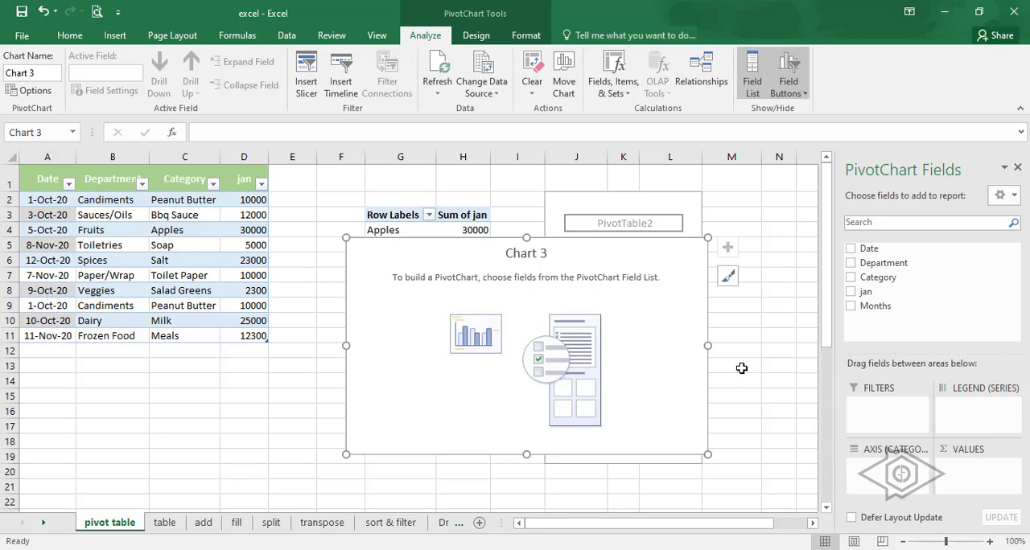
# - Add the Date, Department, Category and jan fields to the PivotChart and reposition it beside the sales table
pyautogui.moveTo(479, 256); pyautogui.dragTo(575, 251)
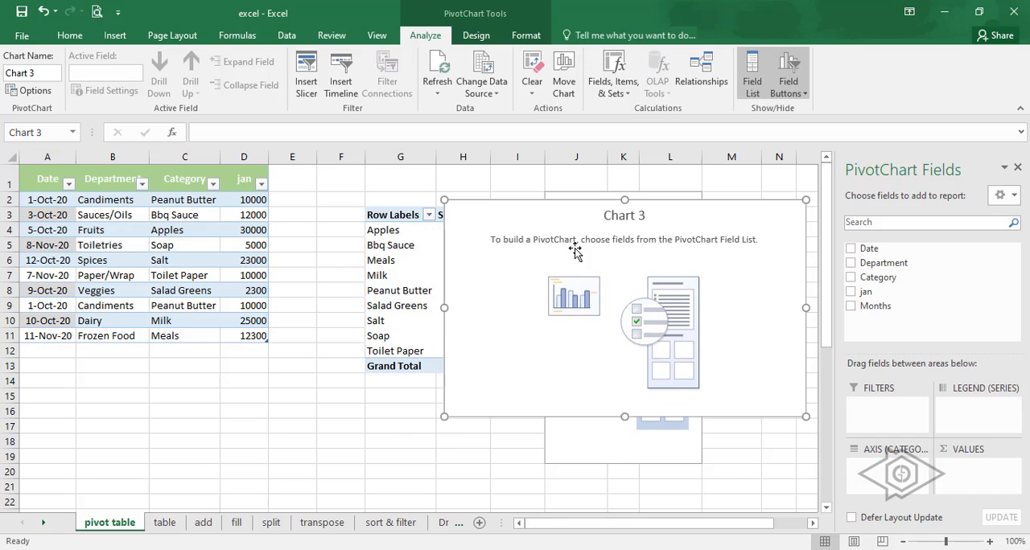
pyautogui.click(850, 249)
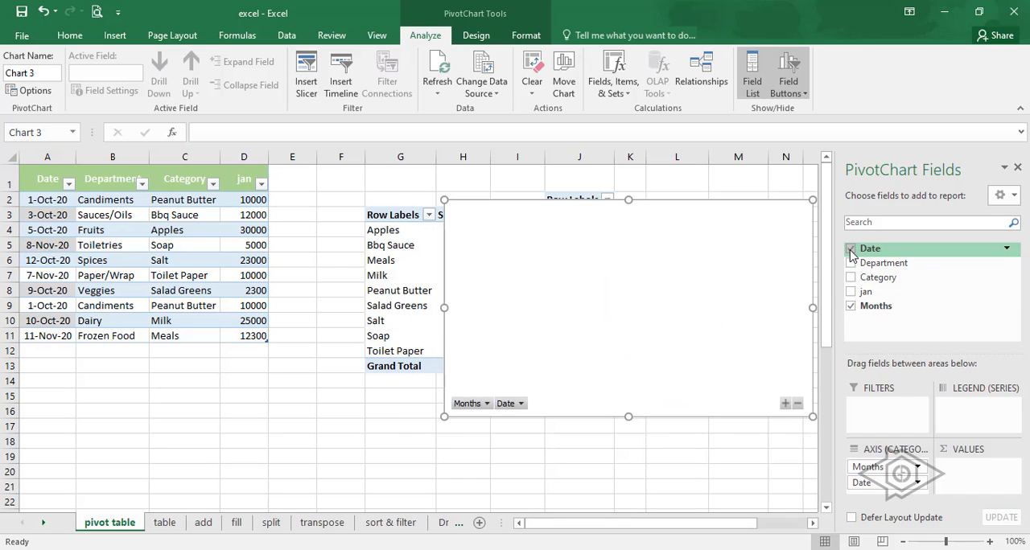
pyautogui.click(850, 263)
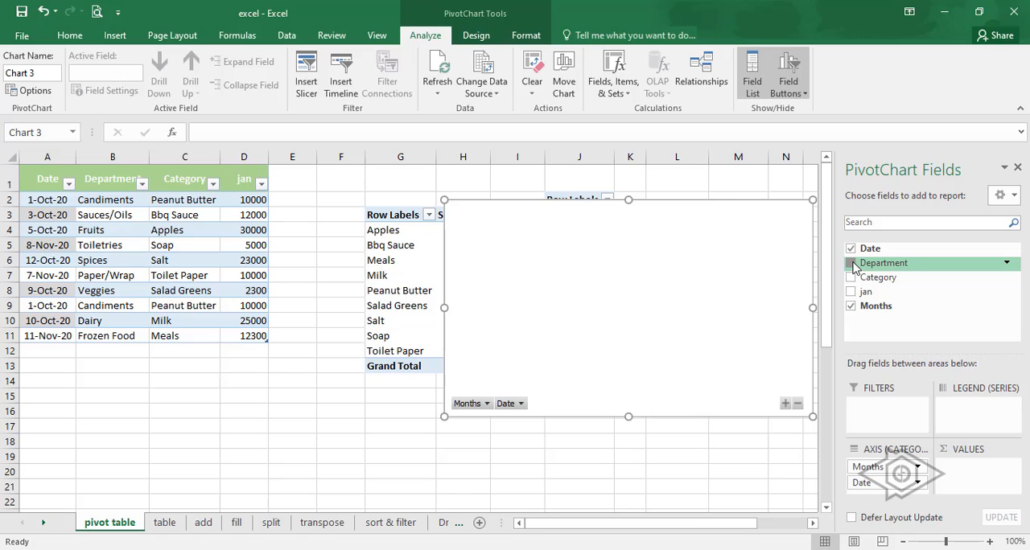
pyautogui.click(851, 279)
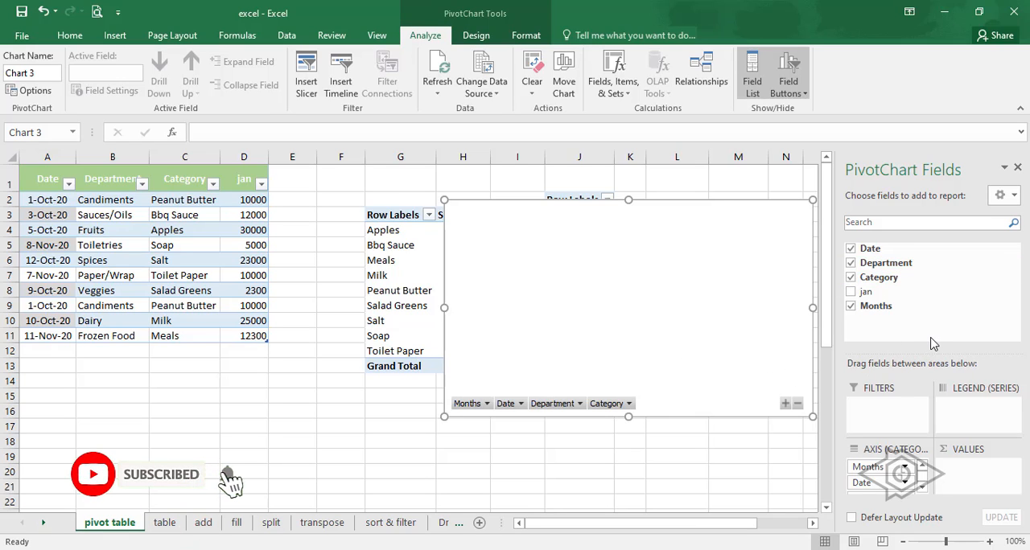
pyautogui.click(850, 292)
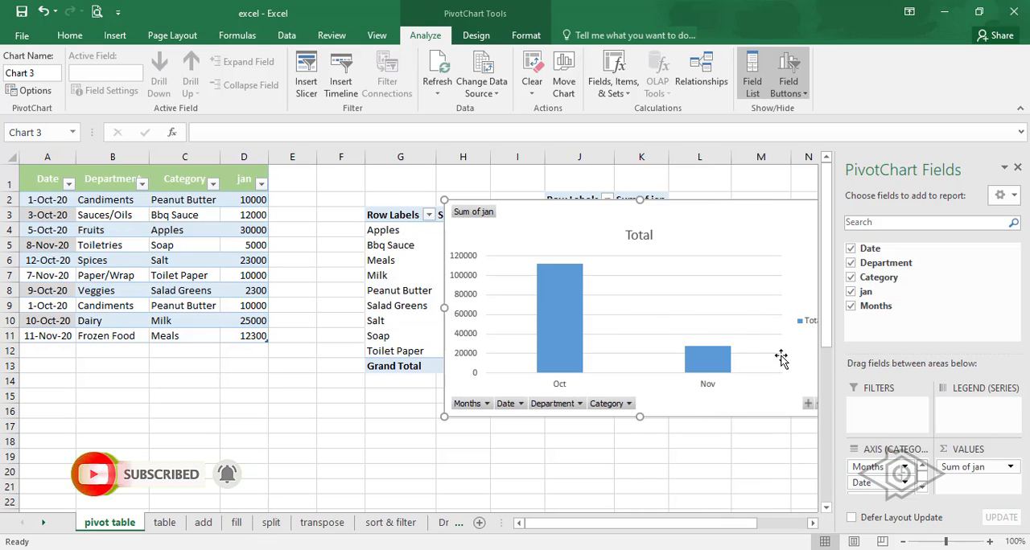
pyautogui.moveTo(708, 214); pyautogui.dragTo(604, 214)
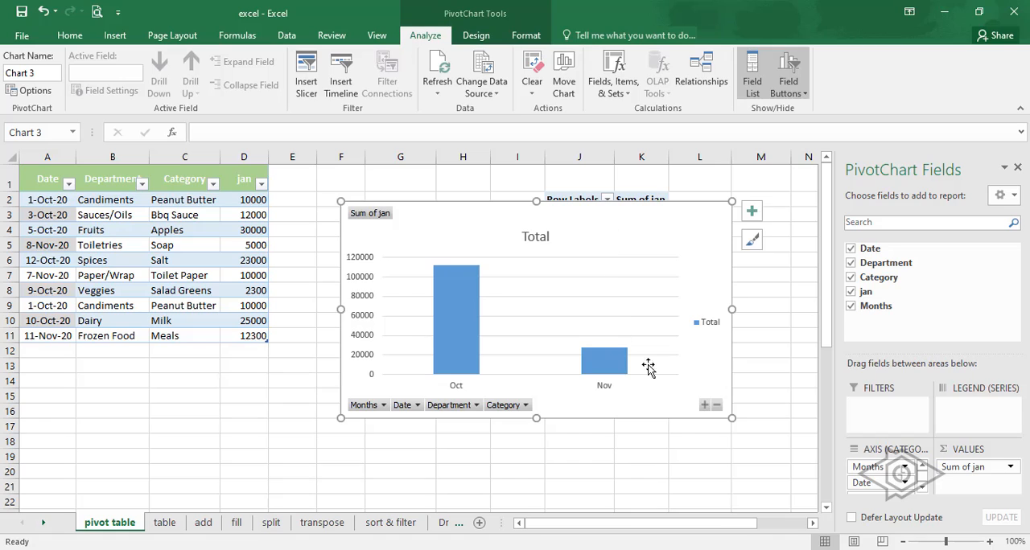